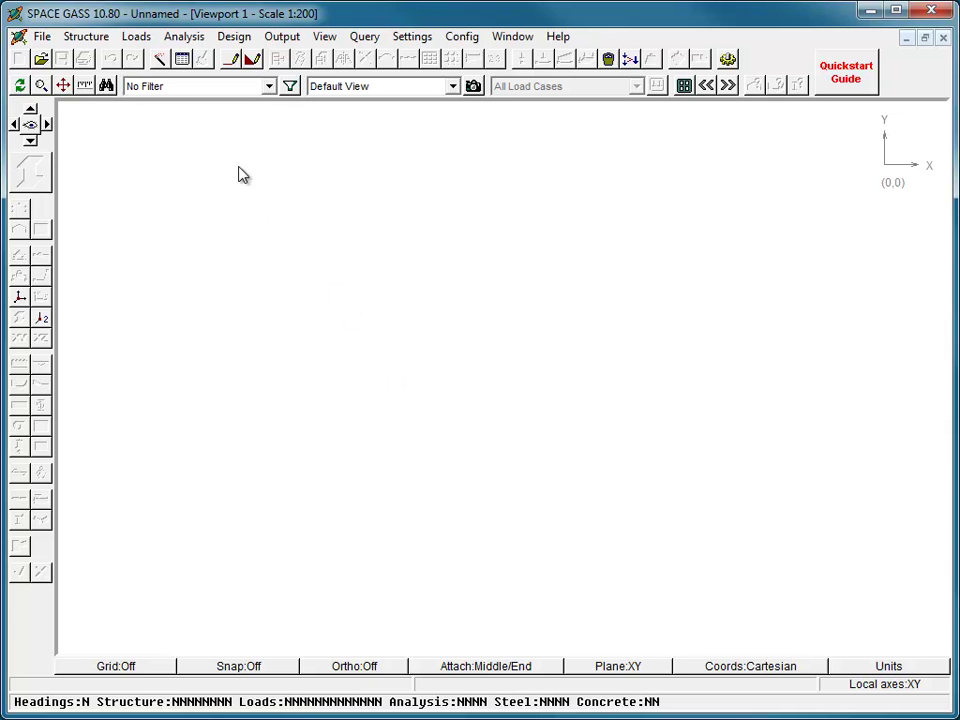
Start a cylindrical frame with 36 segments, 10 panels high, 4 m tall and 2.5 m radius.
left_click(163, 62)
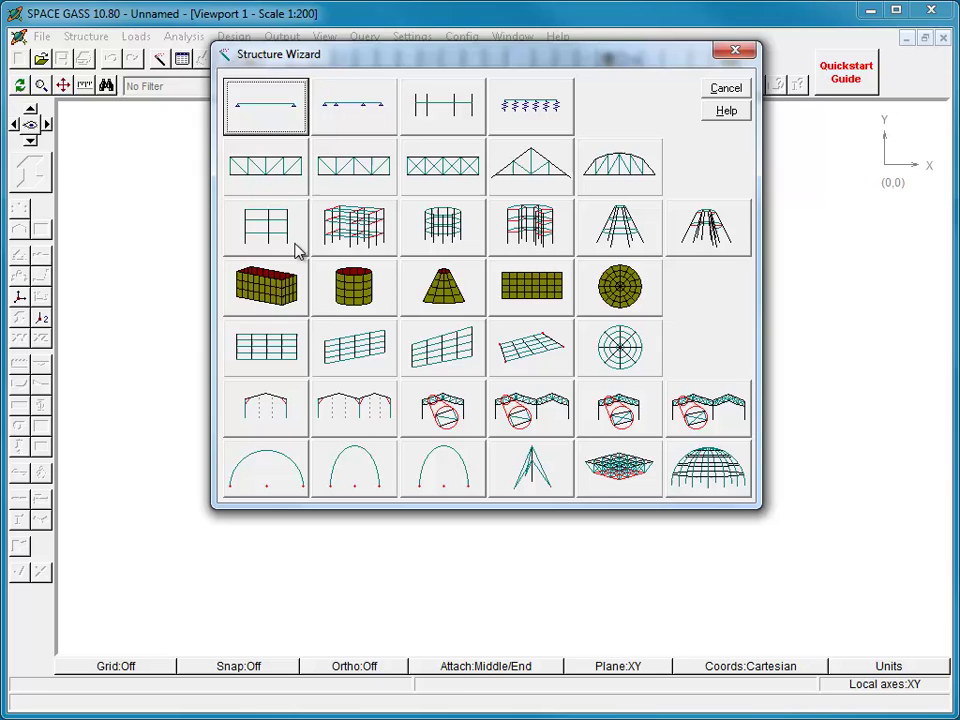
left_click(337, 286)
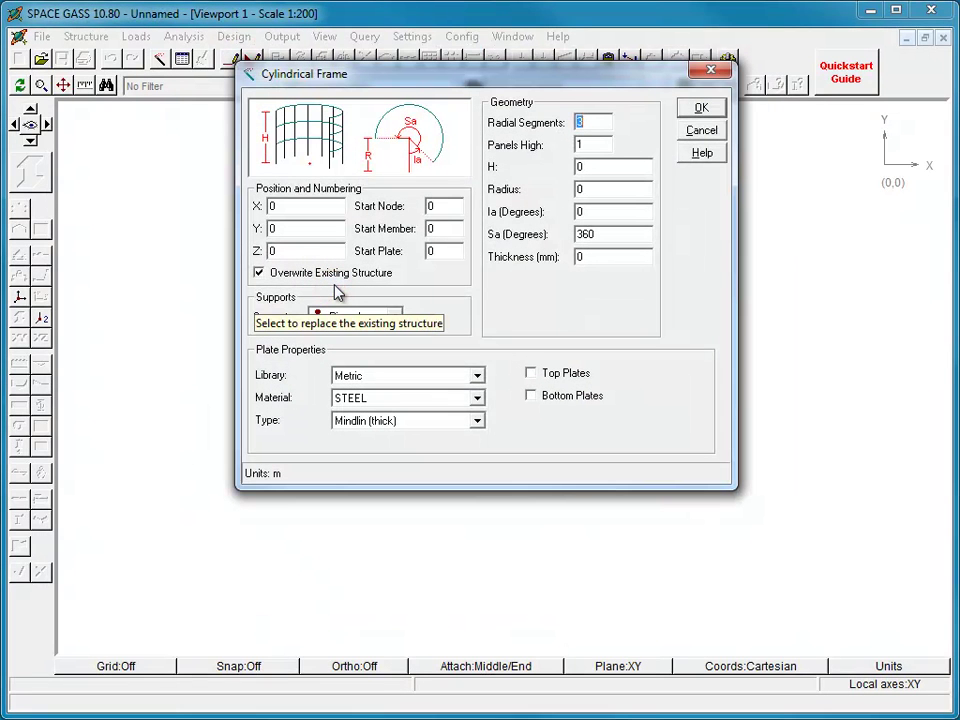
type("36")
key("Tab")
type("10")
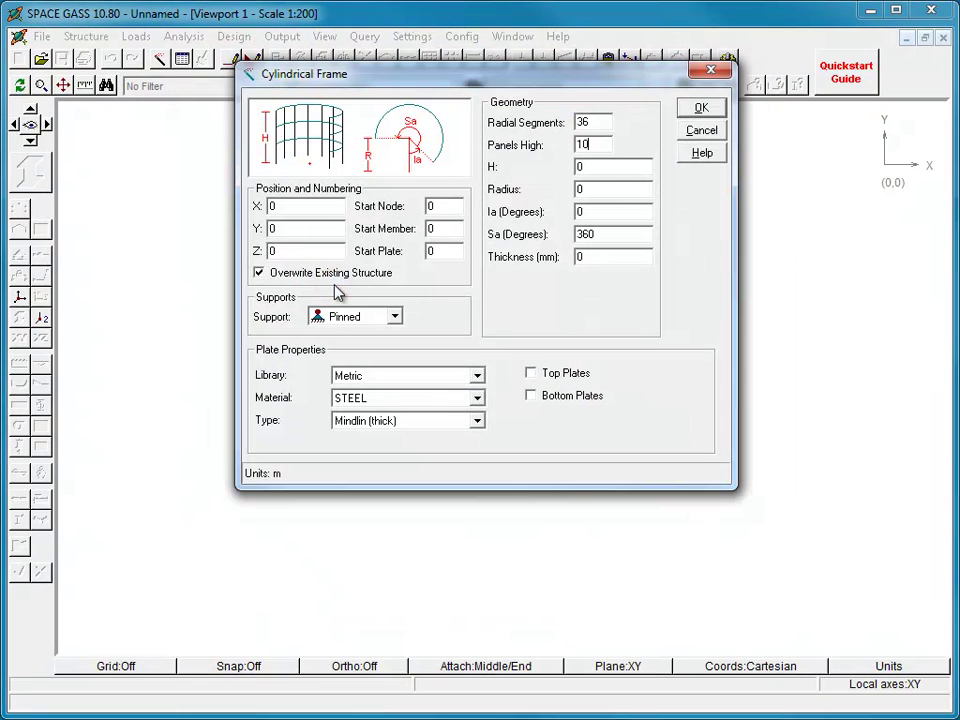
key("Tab")
type("4")
key("Tab")
type("2.5")
Use 10 mm plate thickness, add bottom plates and generate the tank.
key("Tab")
key("Tab")
key("Tab")
type("10")
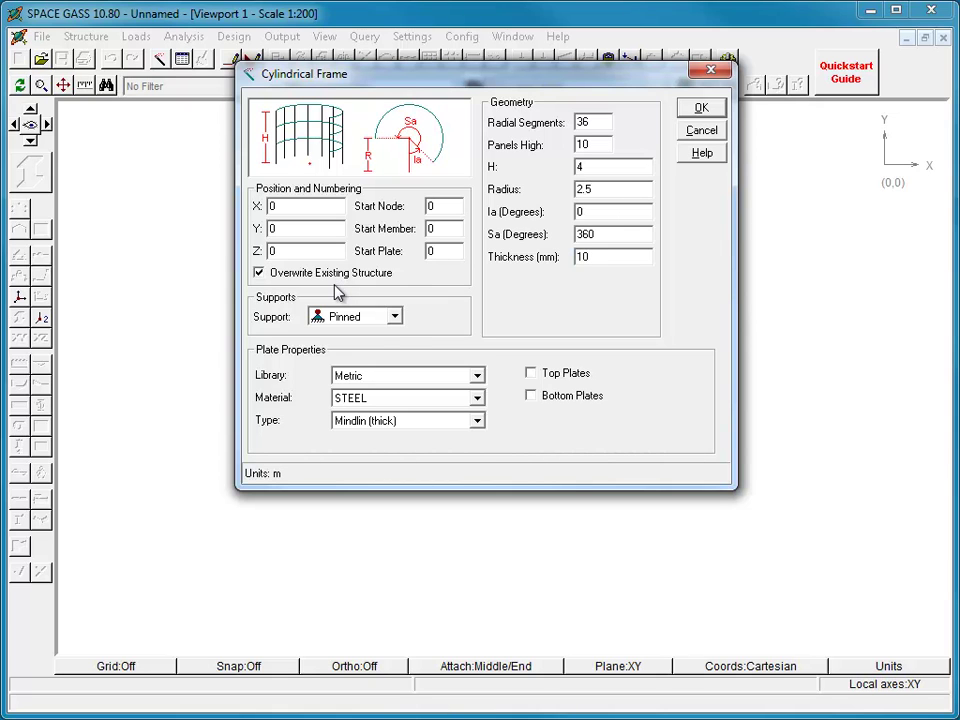
left_click(530, 395)
left_click(702, 110)
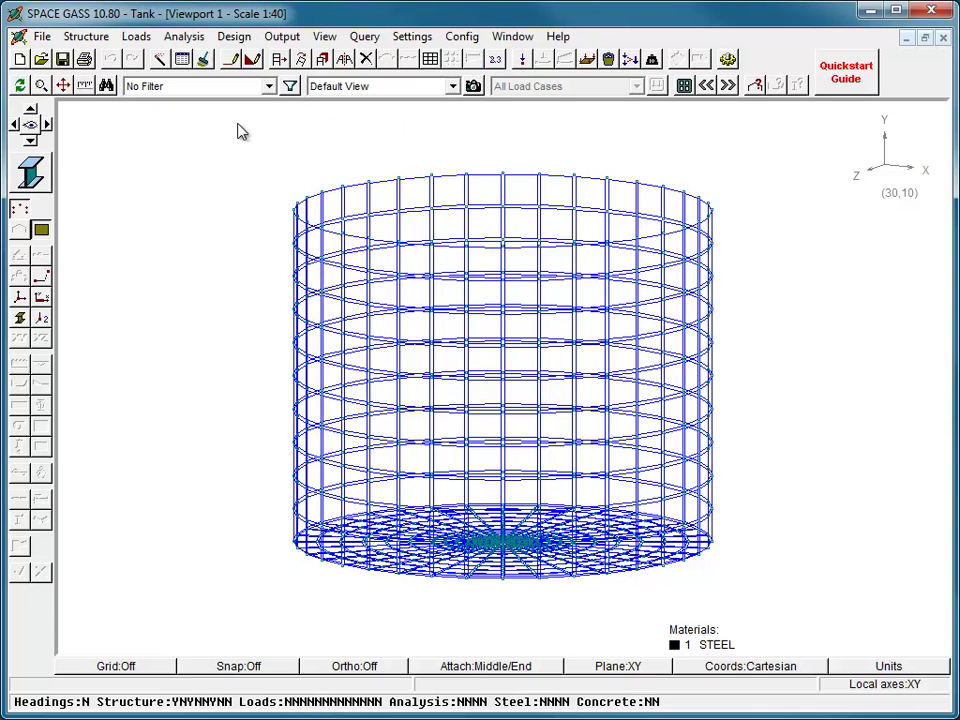
Show the tank in front elevation and window-select all the wall plates.
left_click(34, 125)
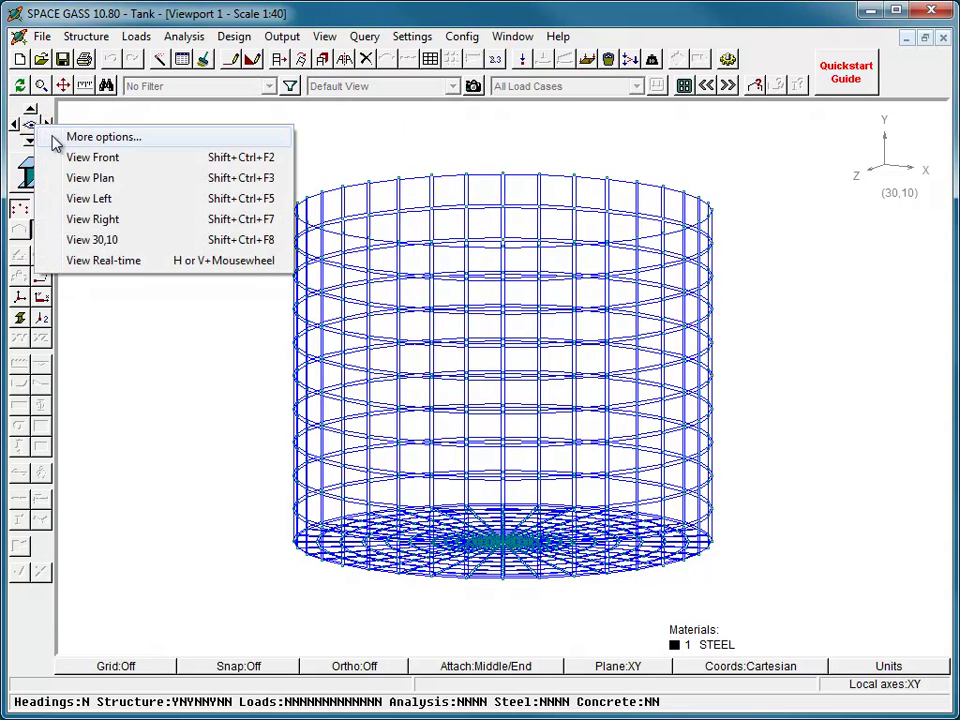
left_click(82, 157)
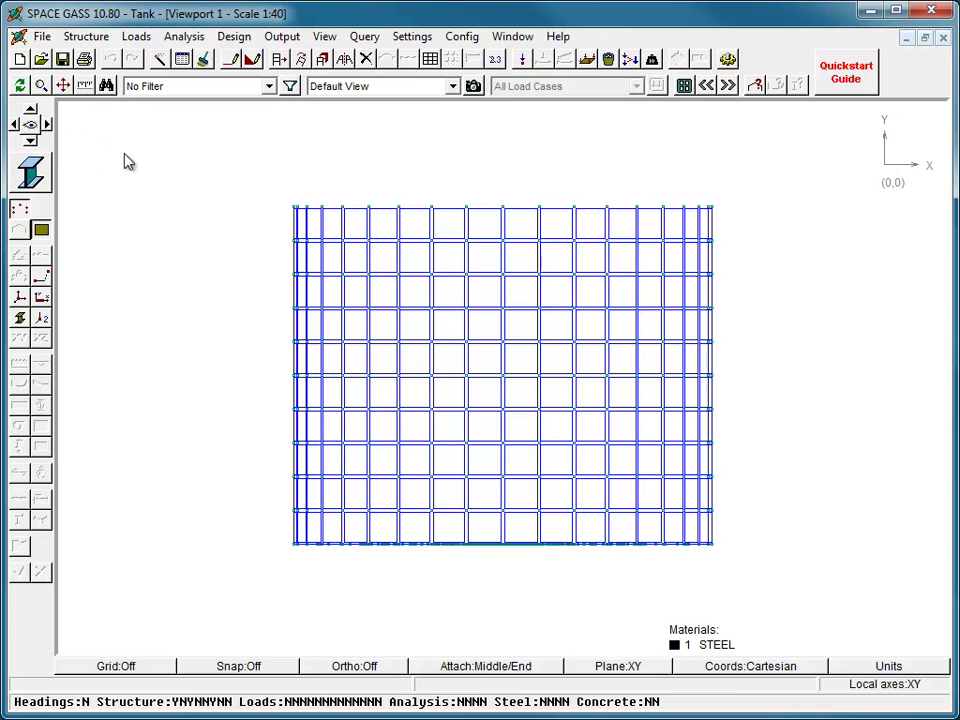
left_click(741, 182)
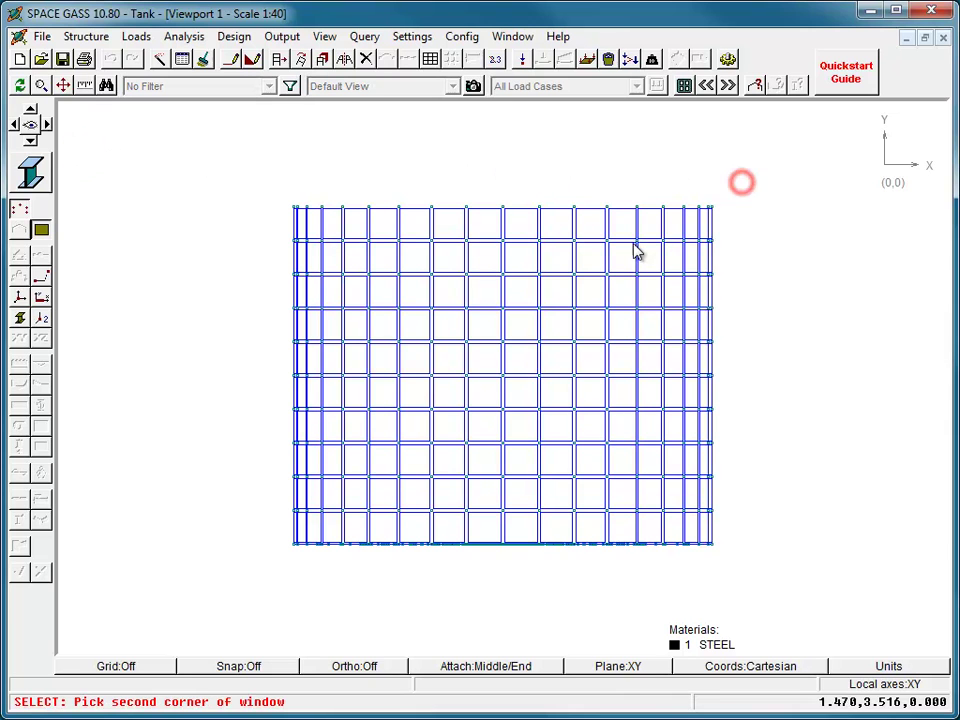
right_click(268, 535)
left_click(317, 565)
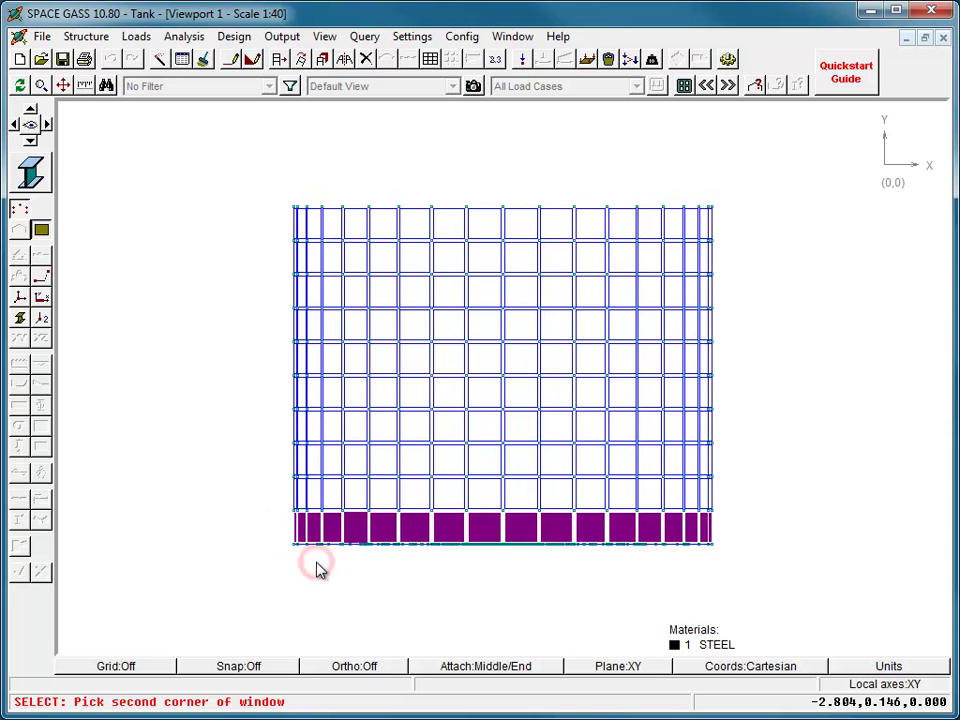
Save the selected wall plates as a filter named 'Wall'.
right_click(360, 500)
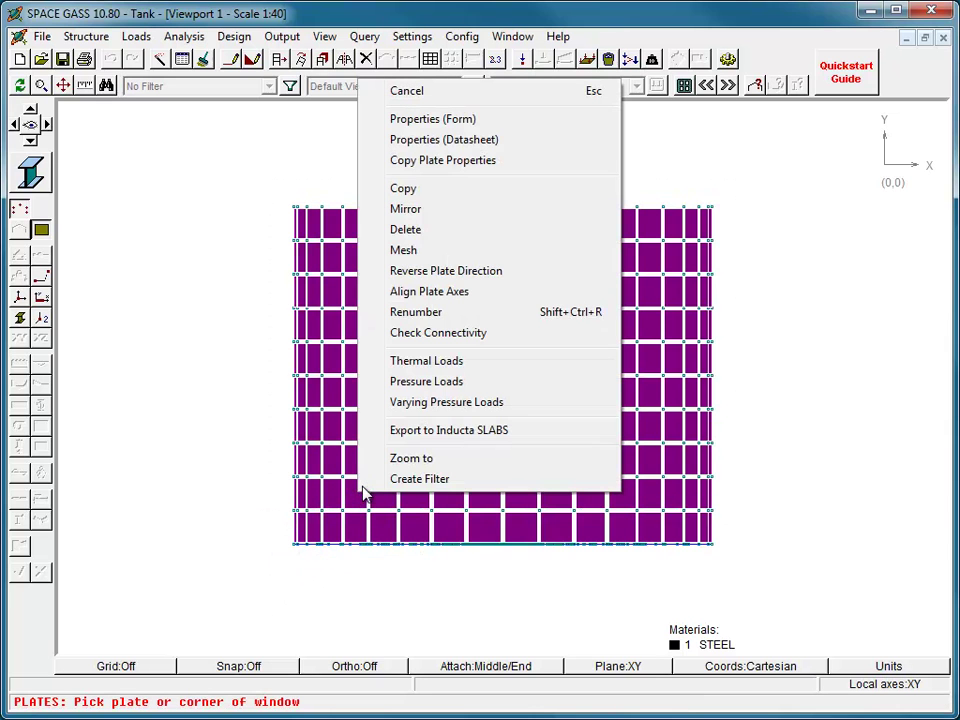
left_click(370, 481)
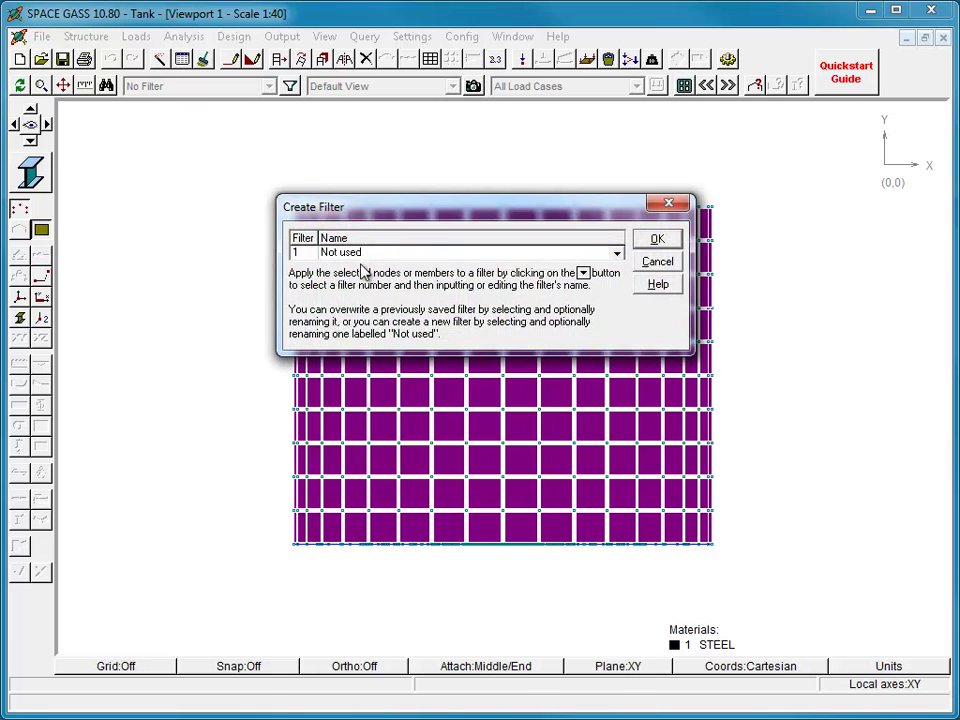
left_click(360, 251)
type("Wall")
key("Return")
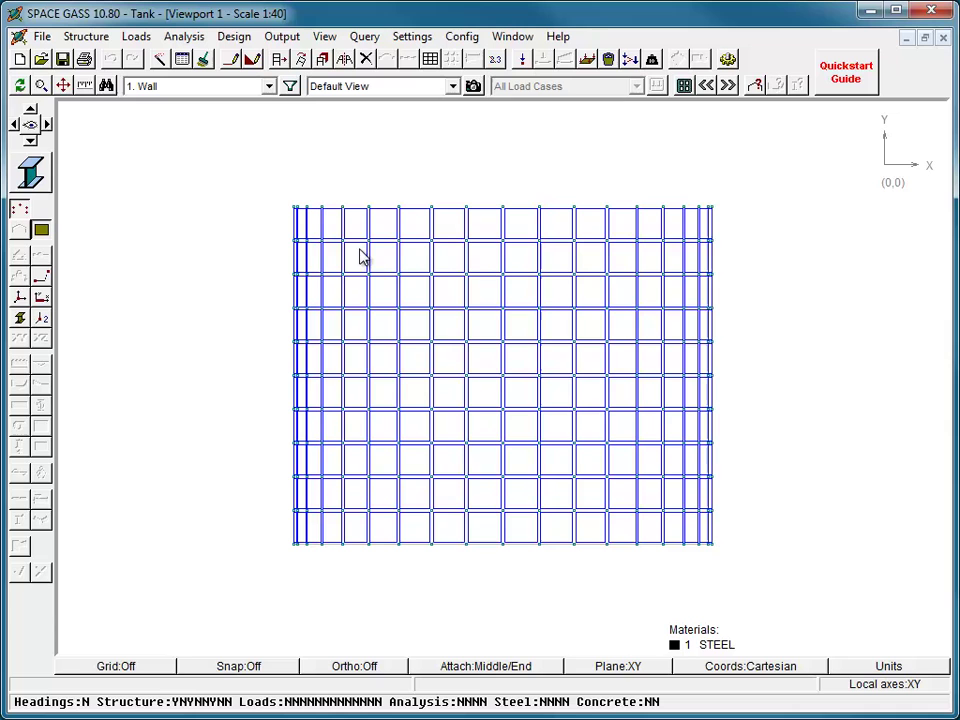
Clear the filter and window-select the plates along the tank bottom.
left_click(268, 86)
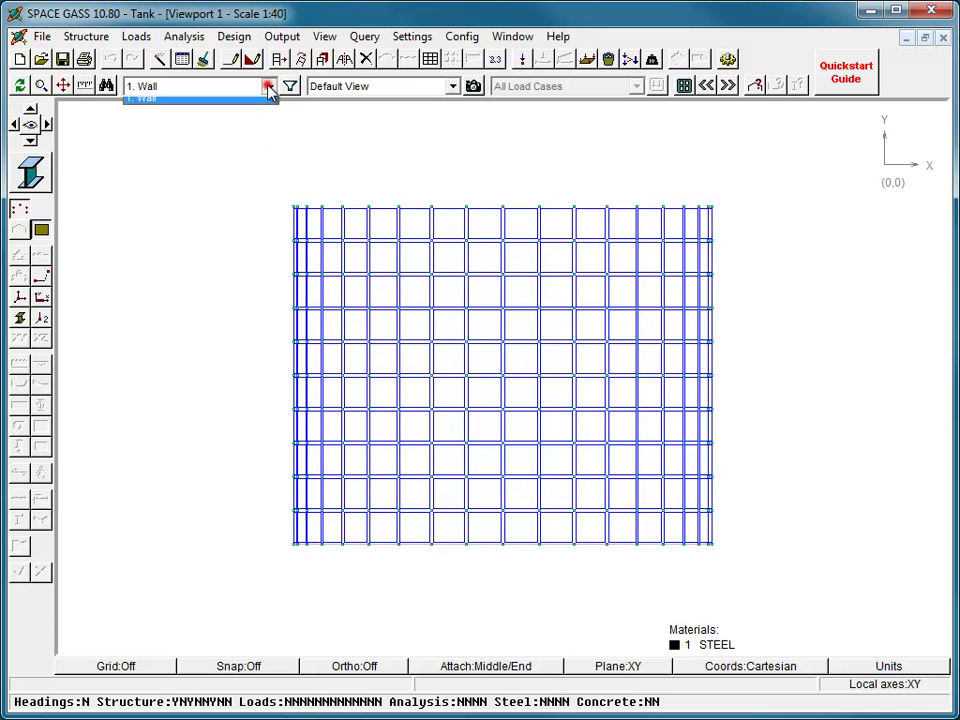
left_click(264, 104)
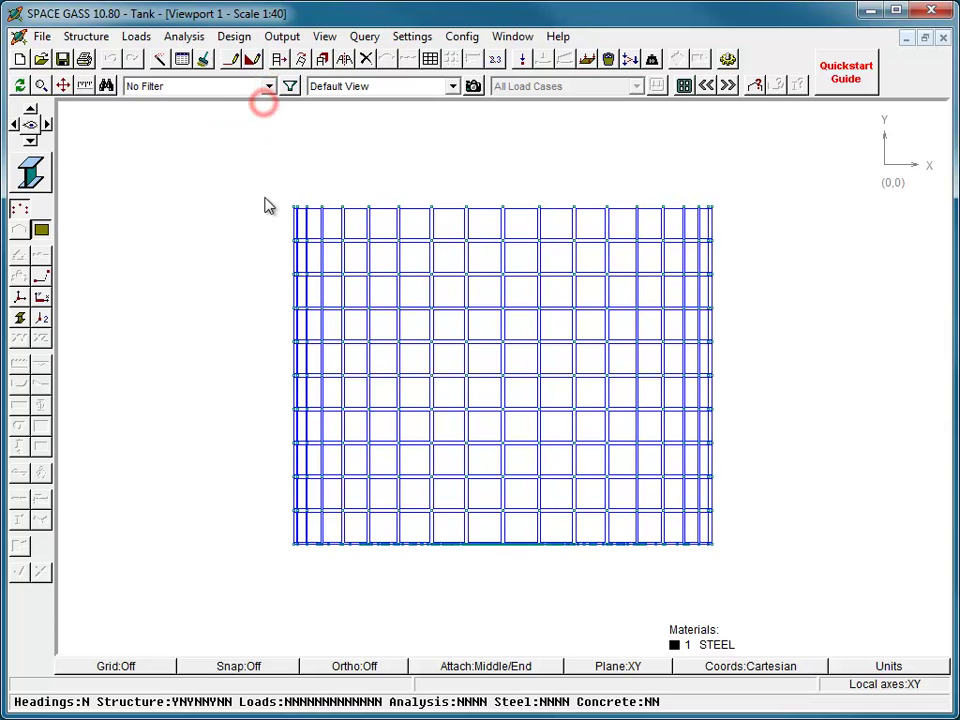
left_click(273, 558)
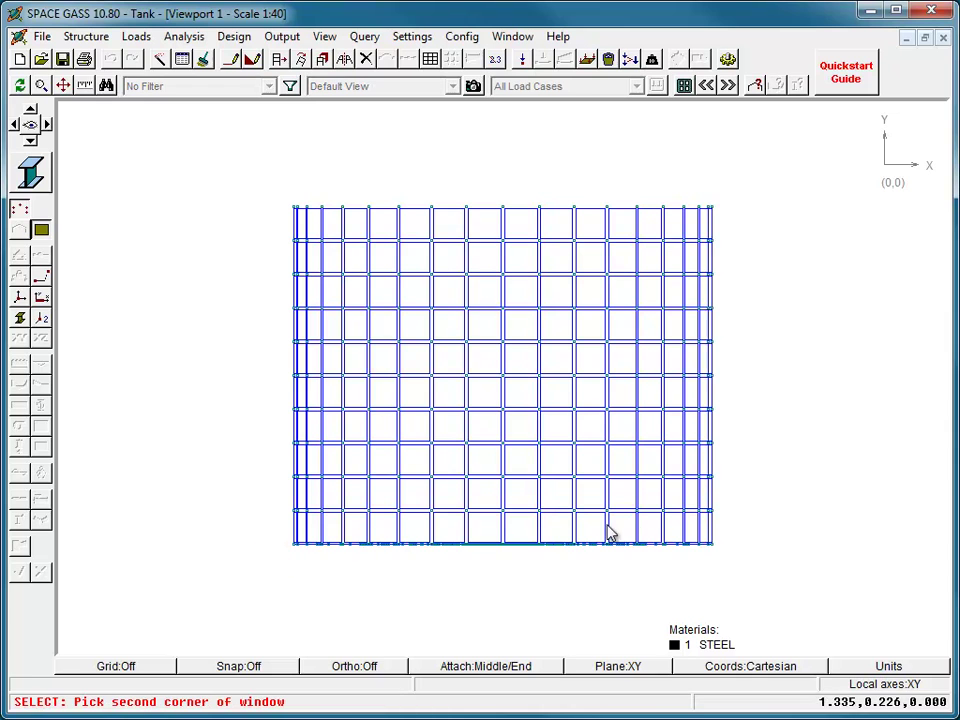
right_click(729, 527)
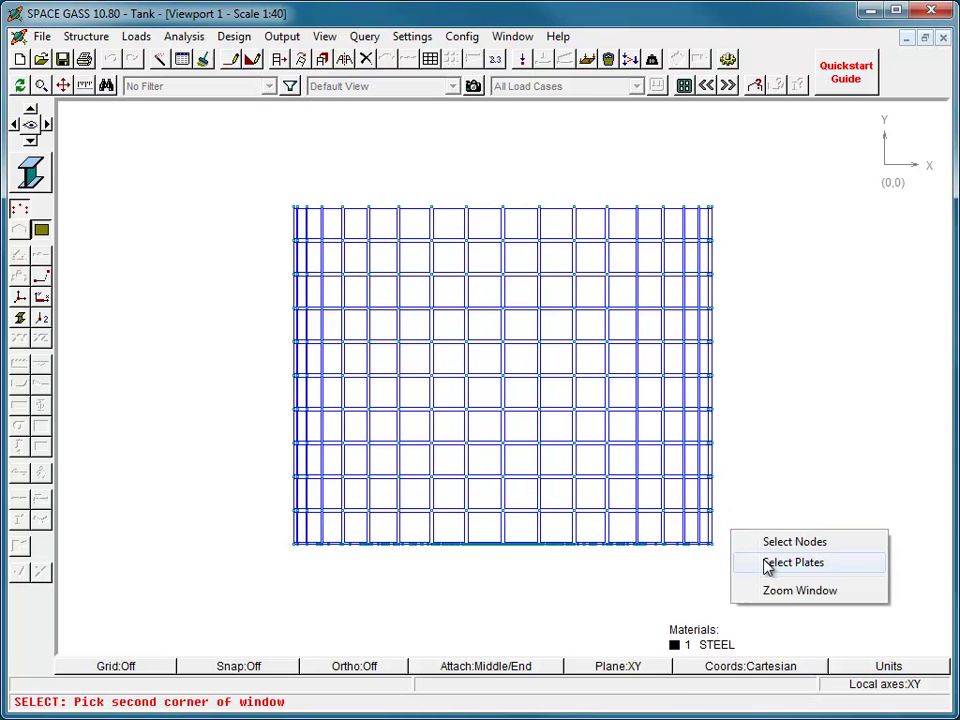
left_click(763, 561)
Save the selected base plates as a filter named 'Base'.
right_click(623, 548)
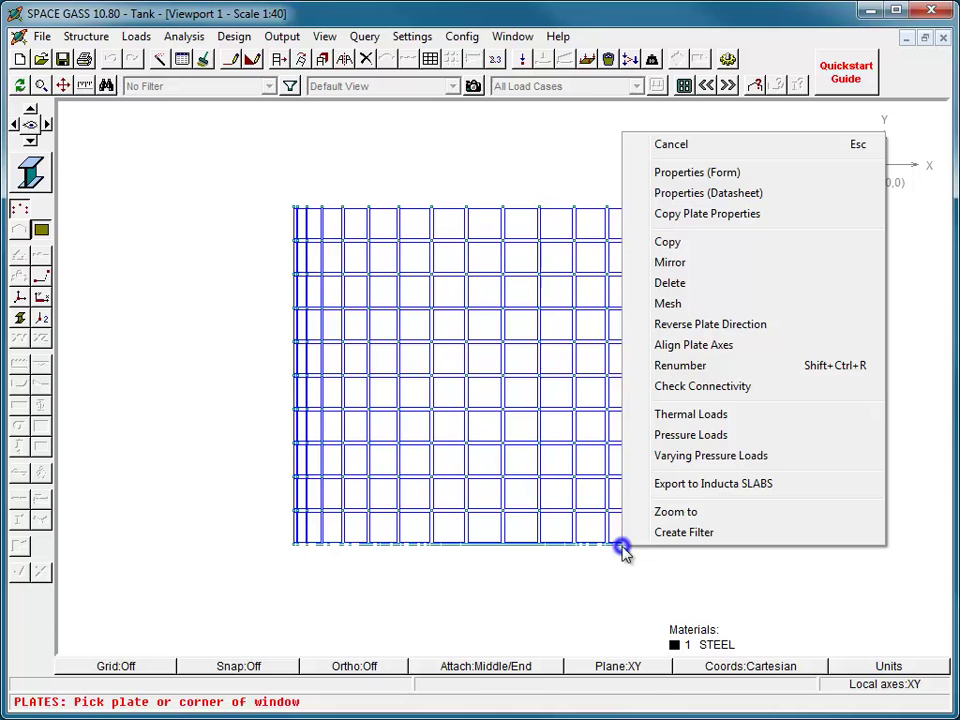
left_click(648, 534)
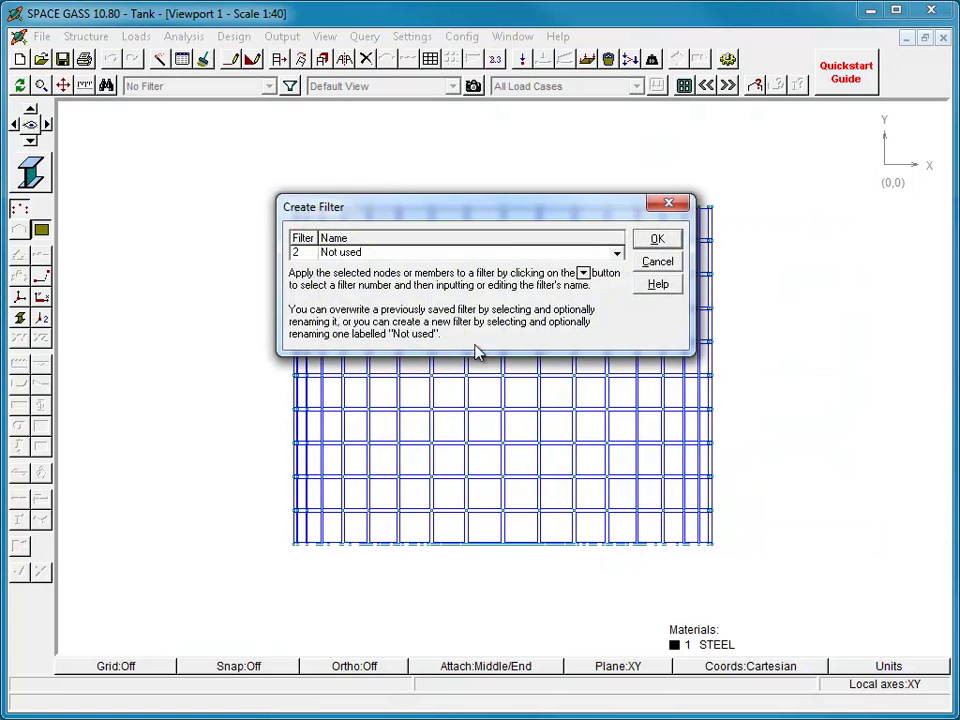
left_click(386, 254)
type("Base")
key("Return")
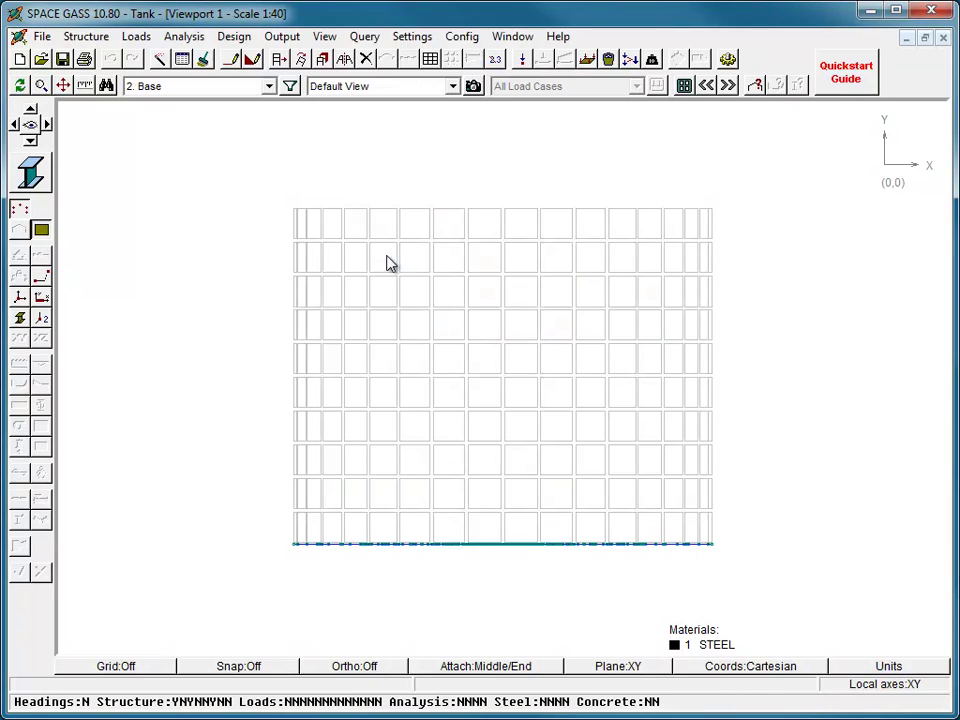
Switch to the 3-D 30,10 view and preview the Wall and Base filters, then clear it.
left_click(30, 125)
left_click(100, 240)
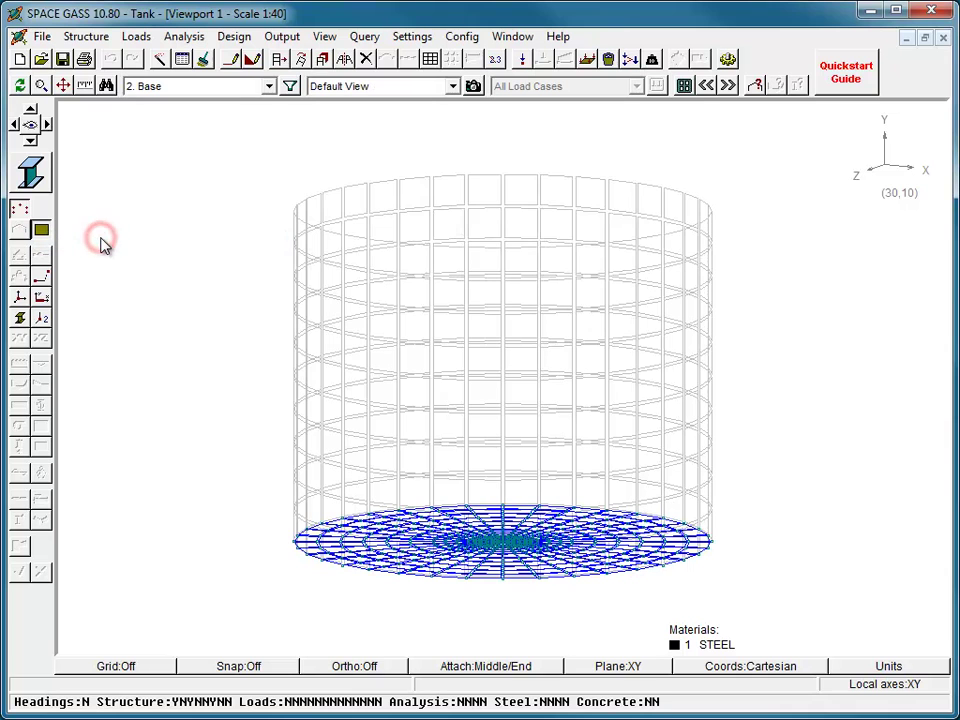
left_click(269, 86)
left_click(258, 117)
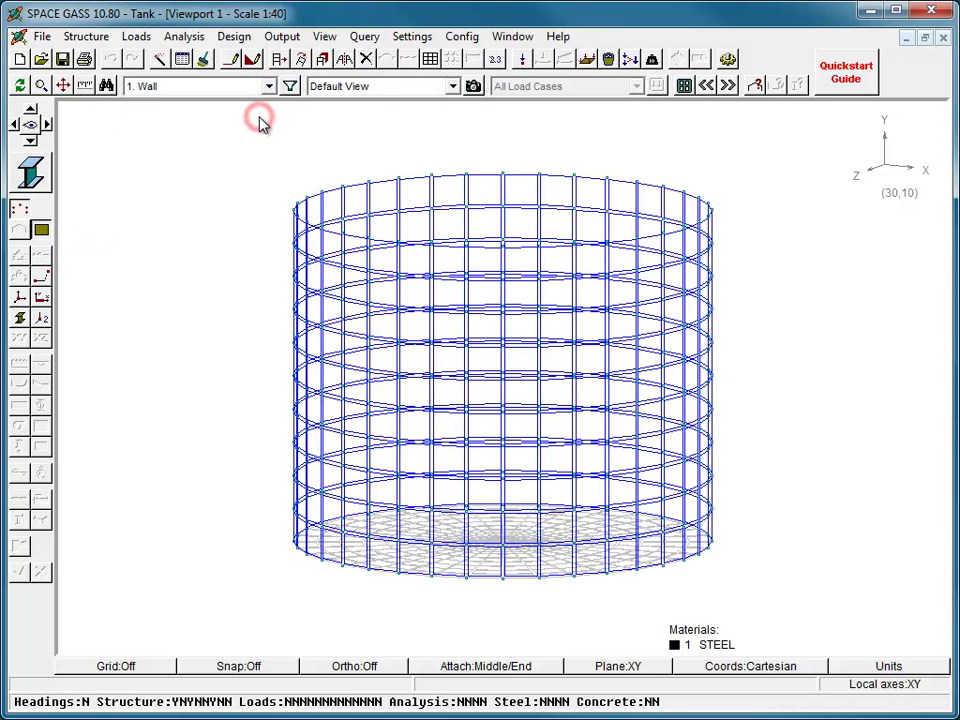
left_click(269, 87)
left_click(263, 131)
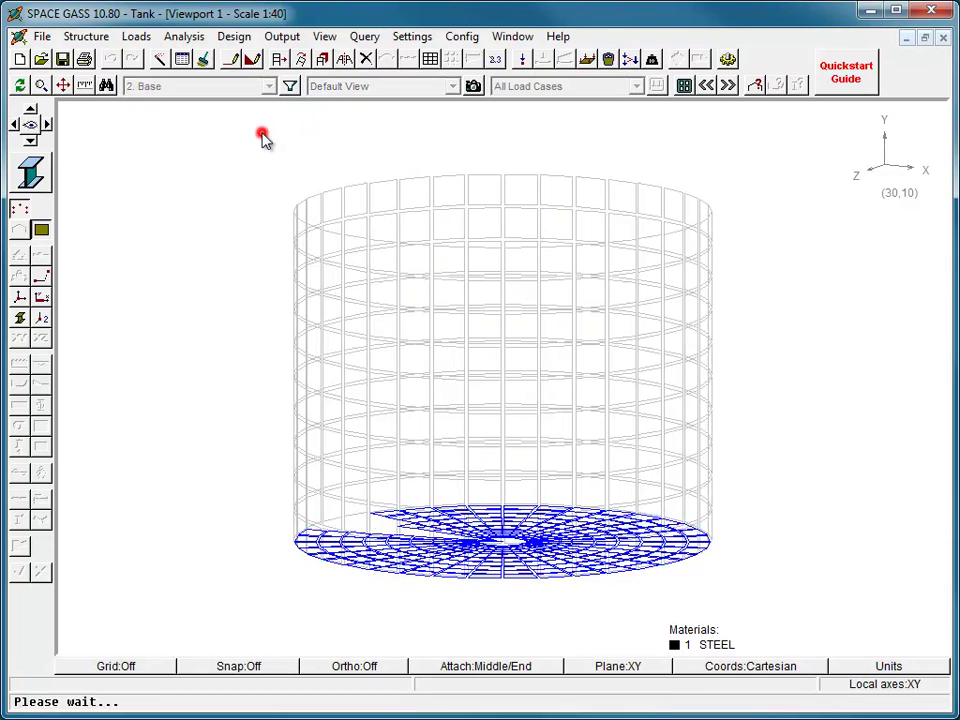
left_click(269, 86)
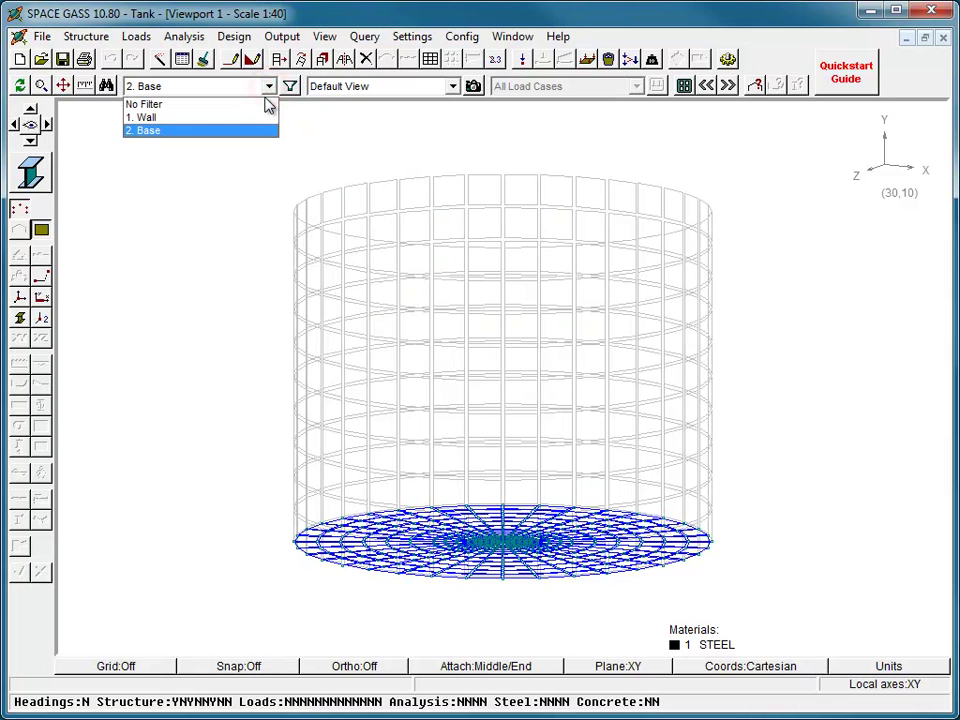
left_click(200, 104)
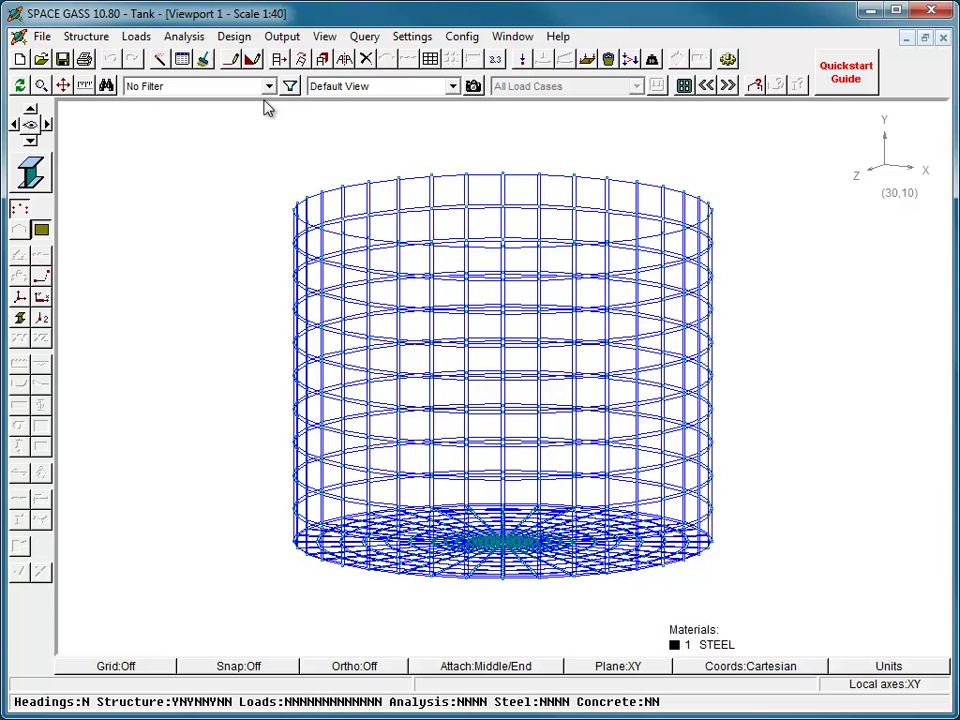
Apply the '2. Base' filter so only the bottom plates stay active.
key("Down")
key("Down")
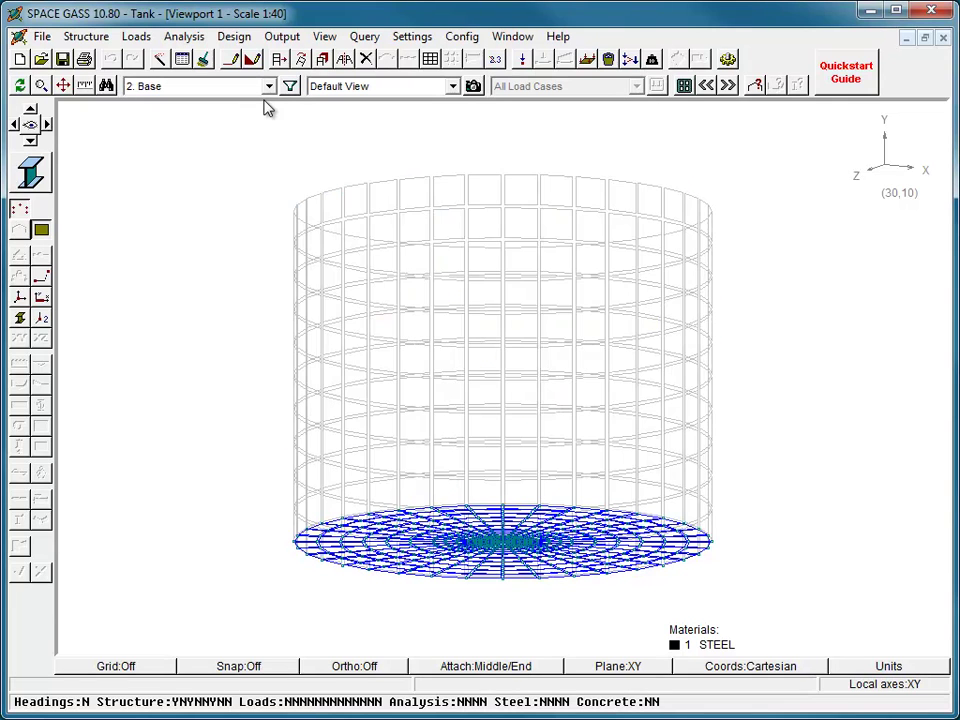
key("Up")
key("Up")
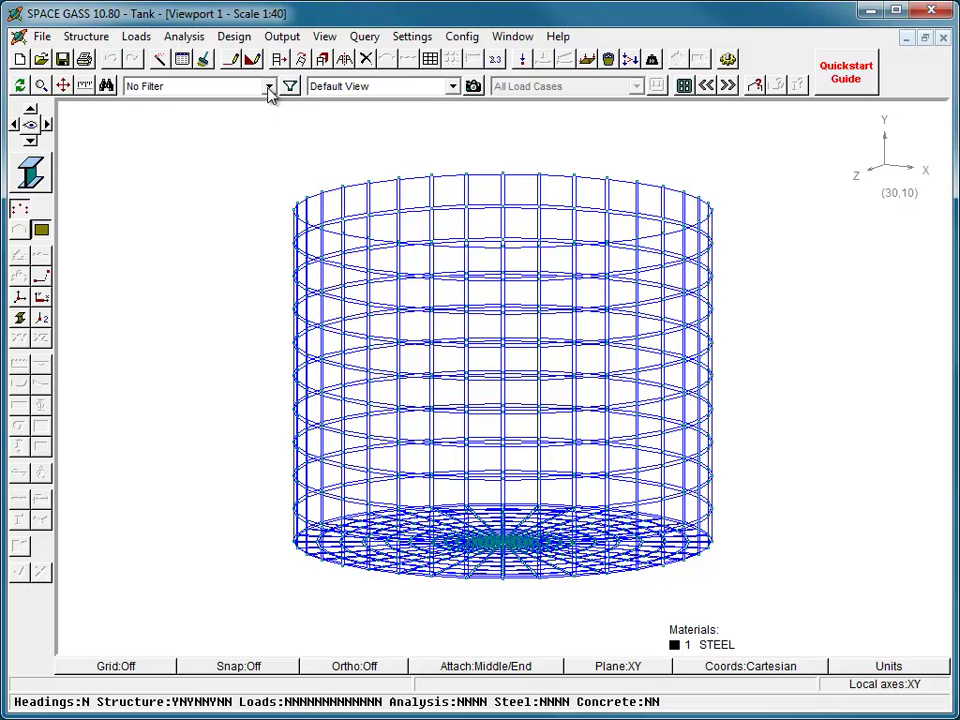
left_click(268, 87)
left_click(265, 131)
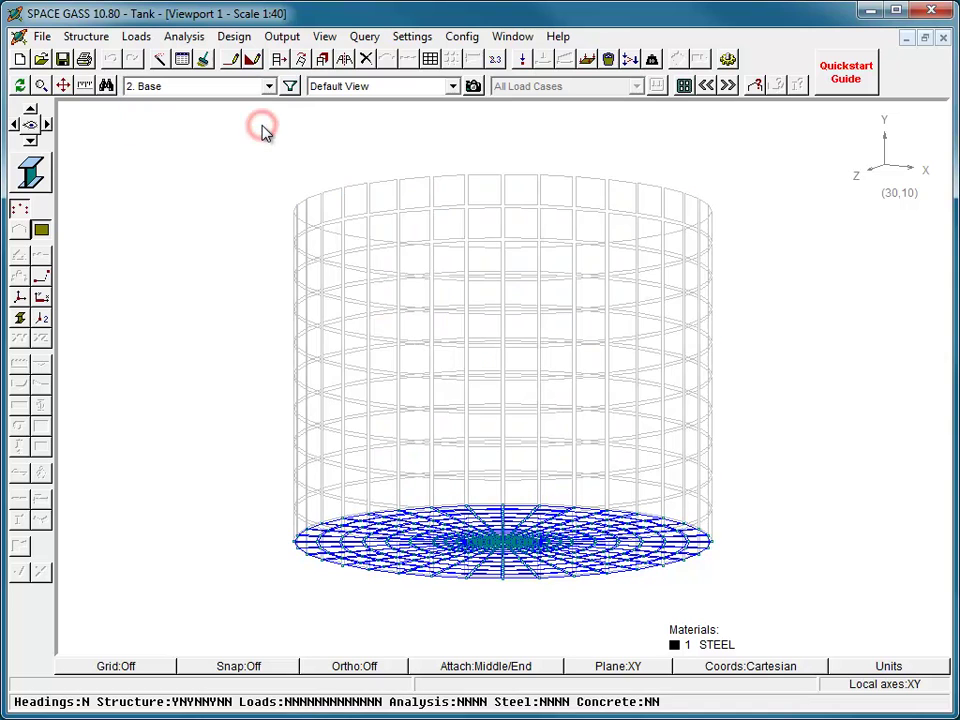
Select all base nodes and restrain them as RFRRRR, leaving vertical translation free.
left_click(270, 455)
left_click(750, 602)
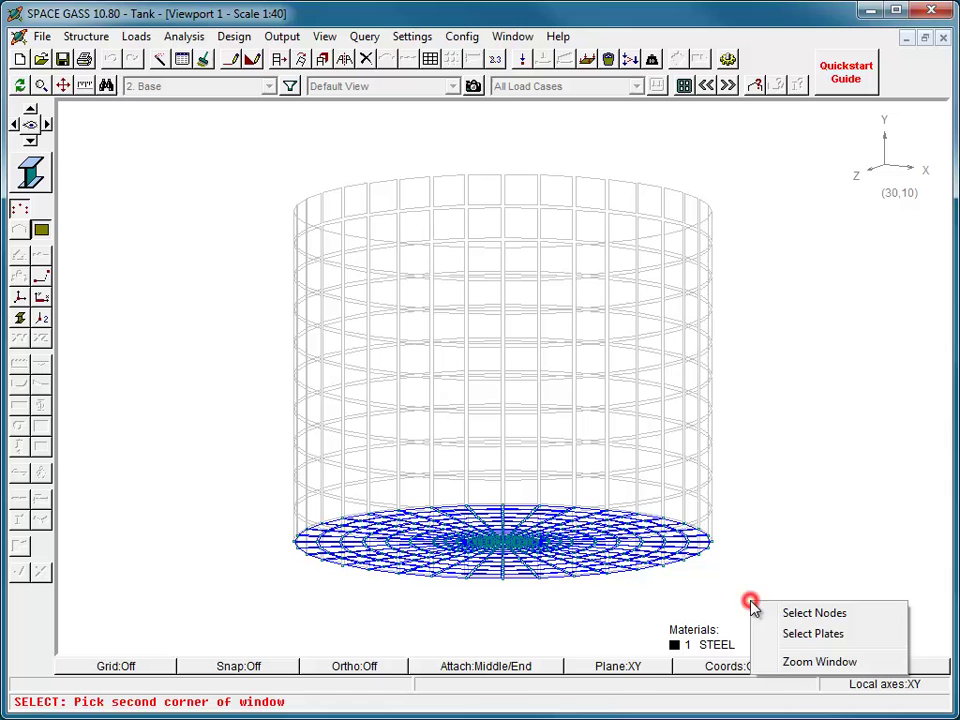
left_click(784, 614)
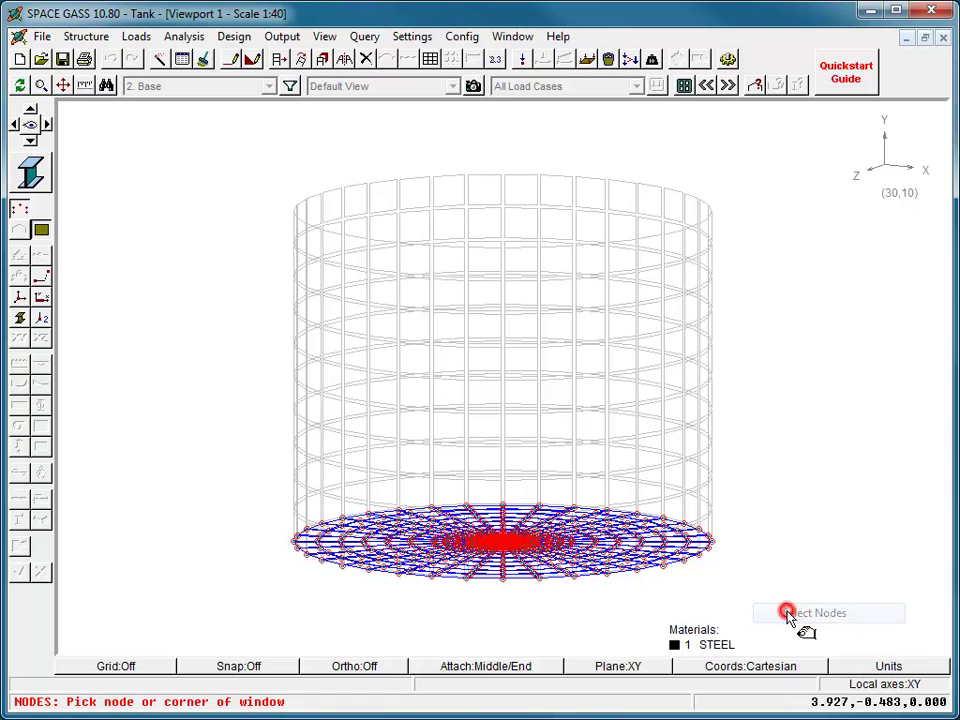
right_click(690, 572)
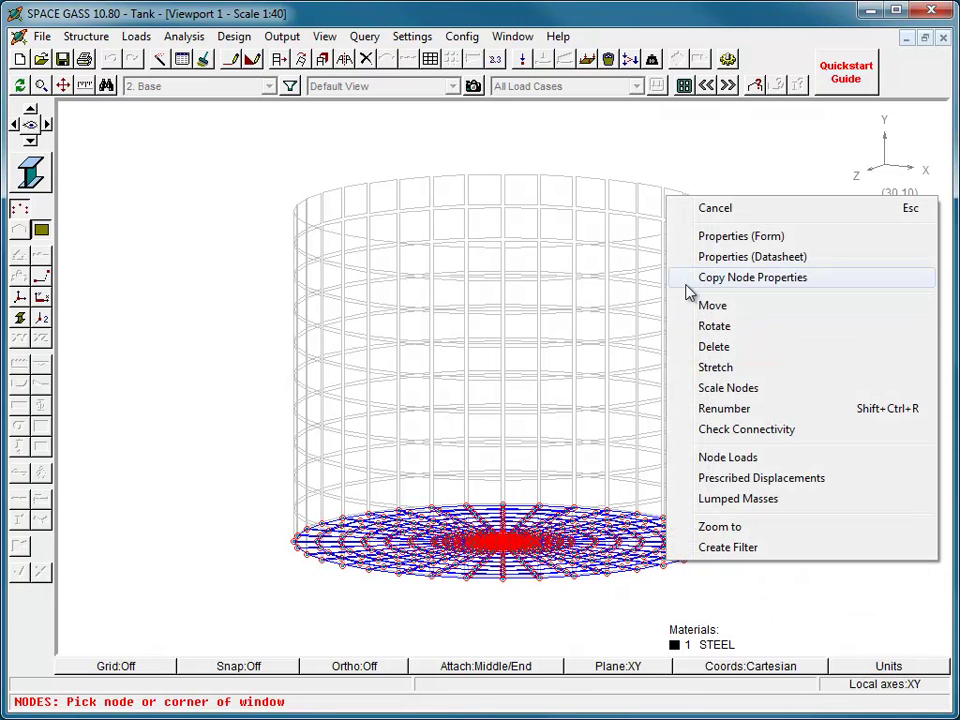
left_click(718, 236)
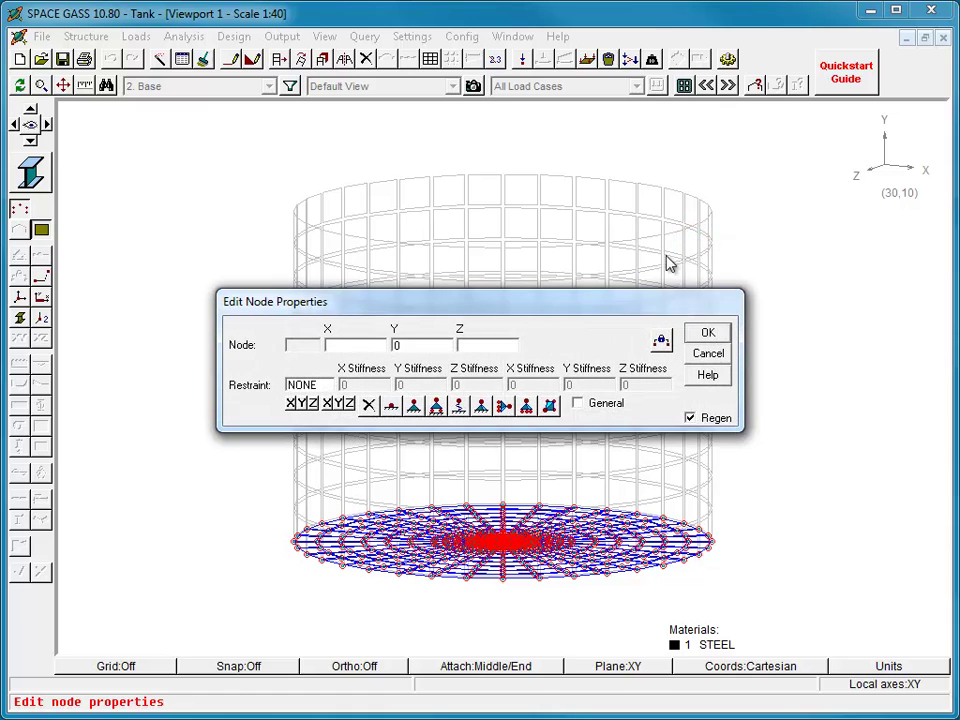
left_click(527, 405)
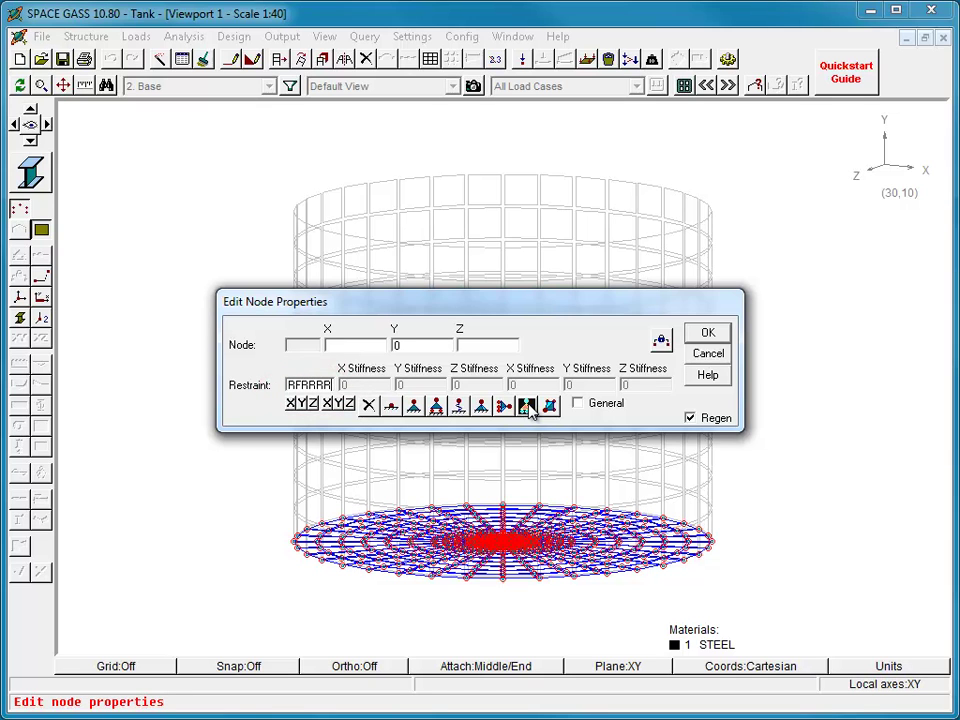
left_click(308, 404)
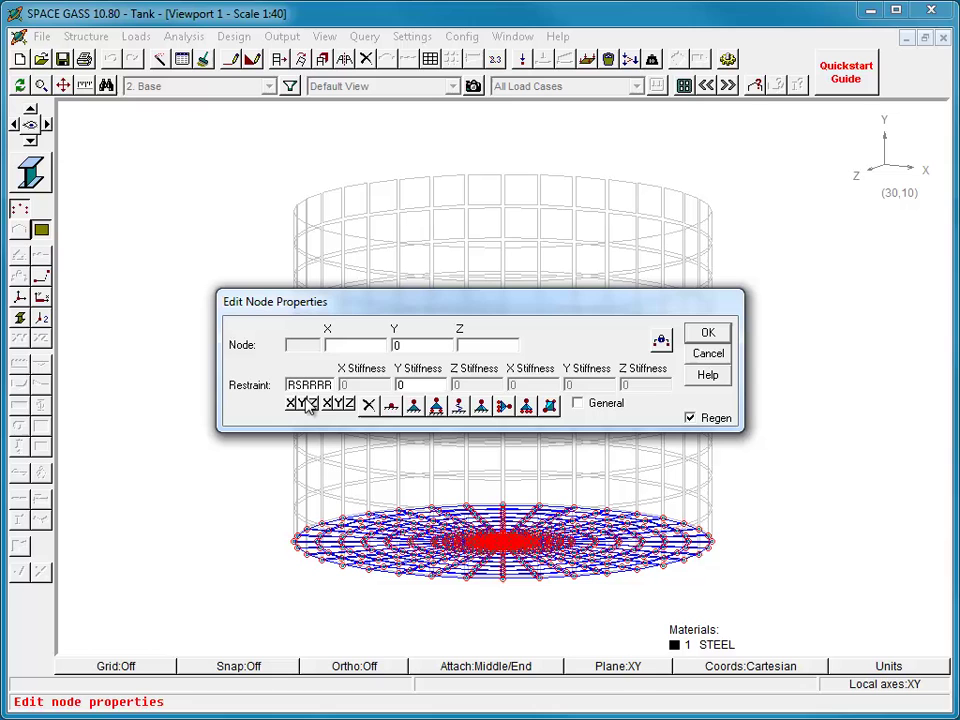
left_click(308, 404)
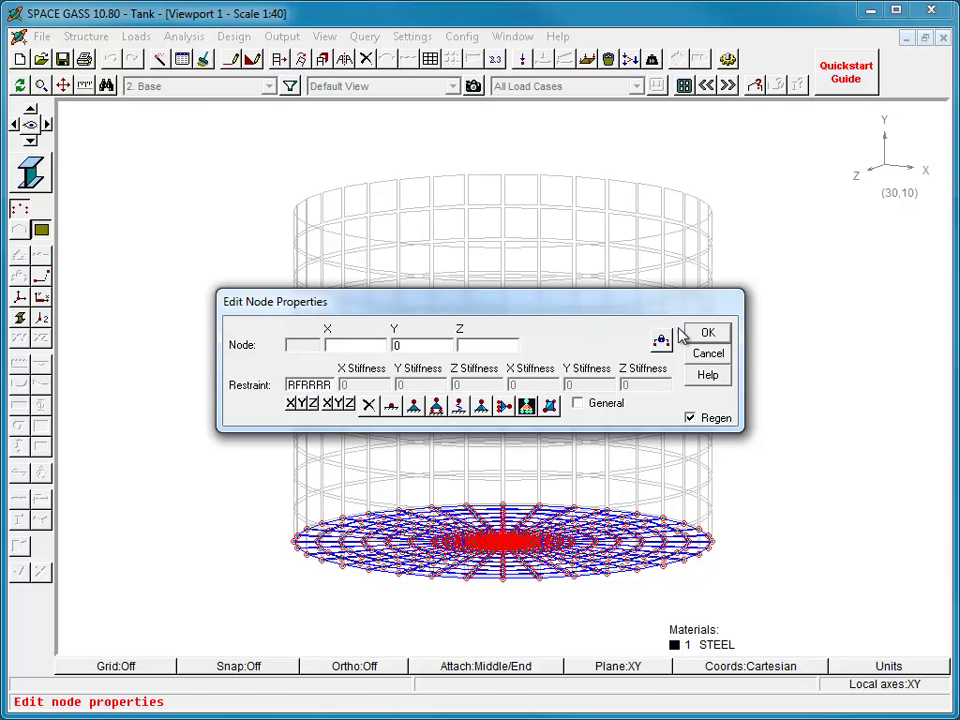
left_click(700, 331)
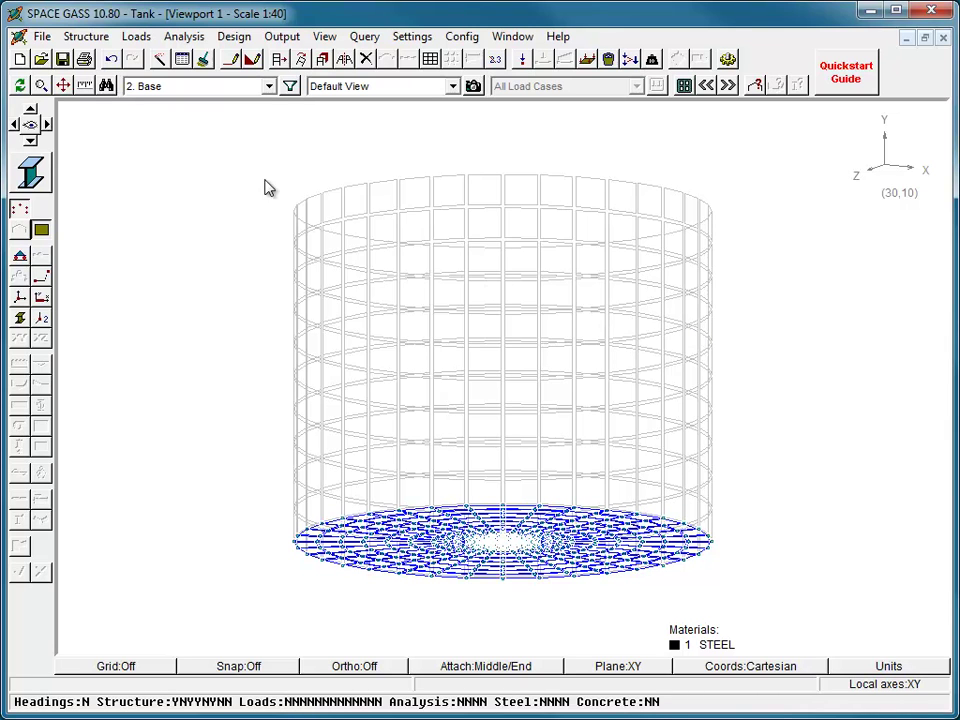
View the base in plan and apply a preset support restraint to edge node 713.
left_click(30, 124)
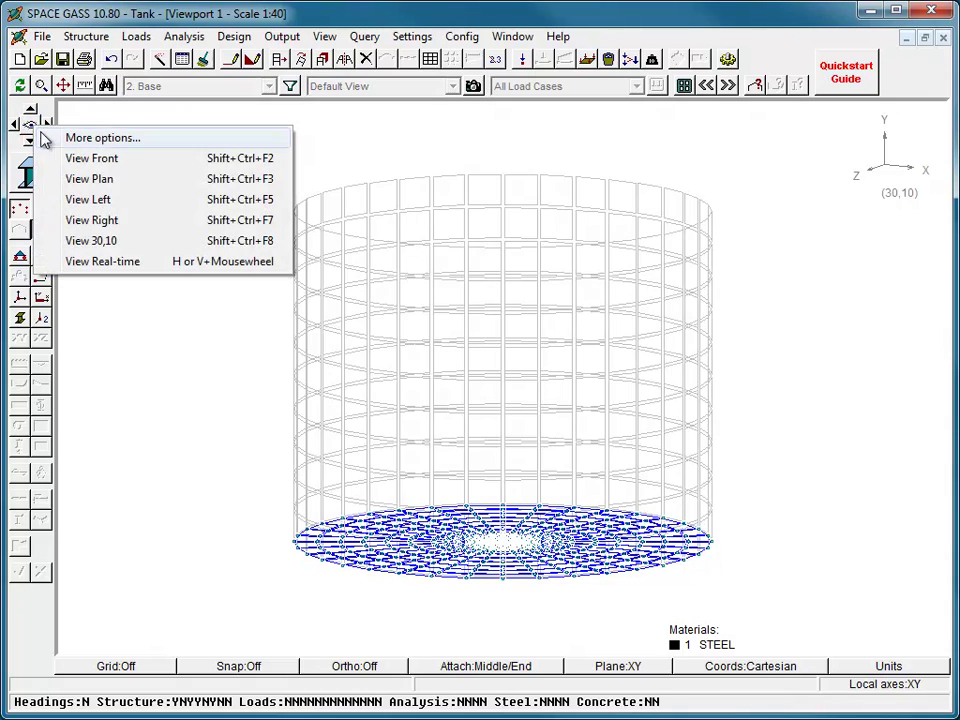
left_click(89, 178)
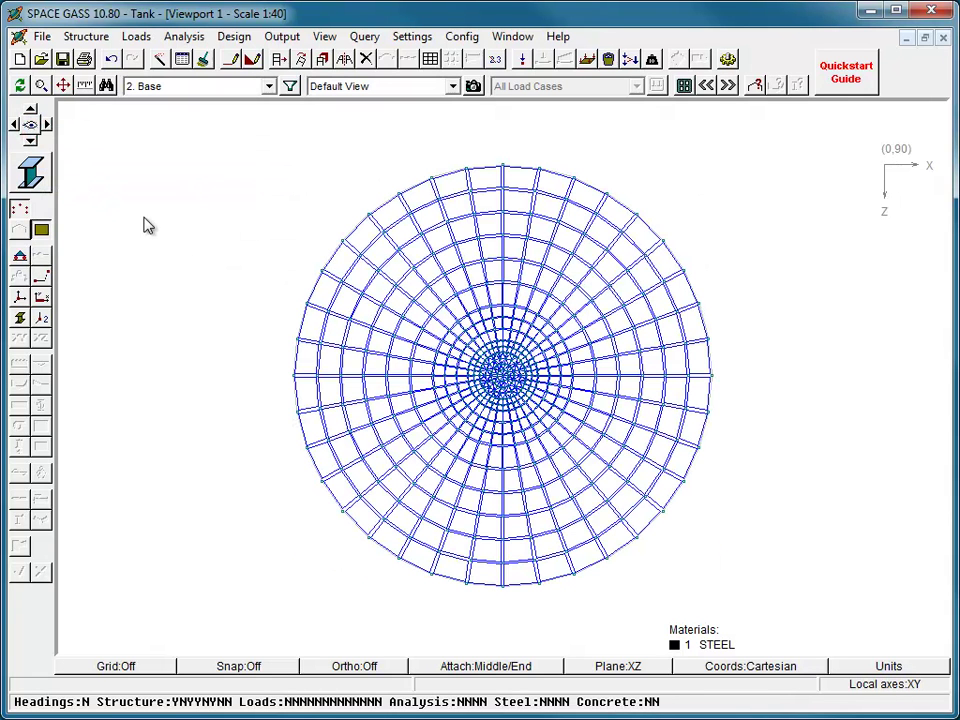
double_click(296, 377)
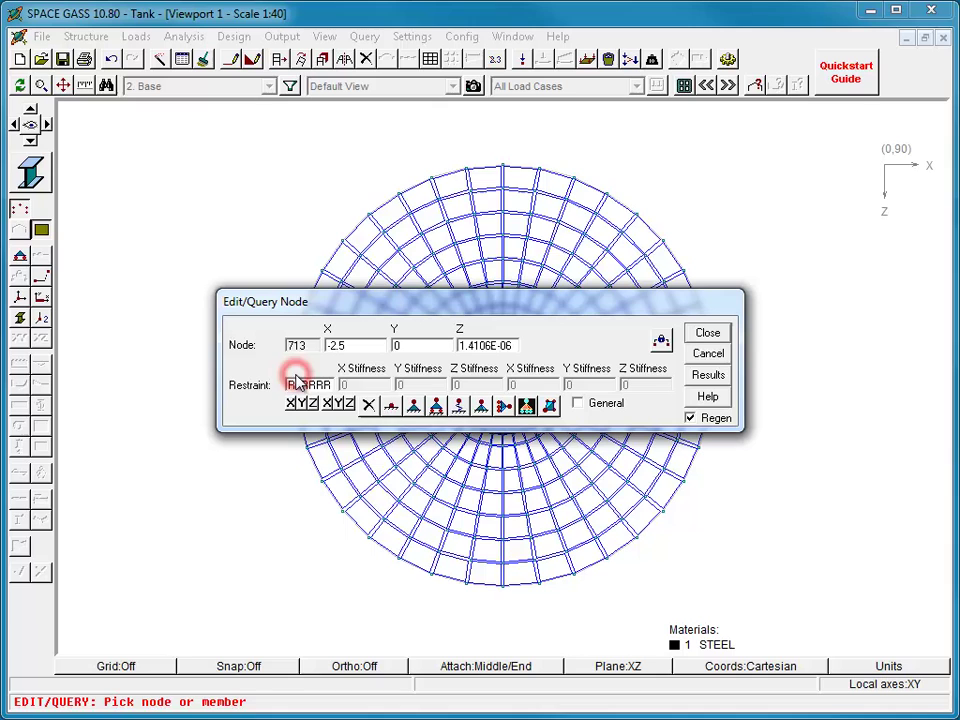
left_click(480, 406)
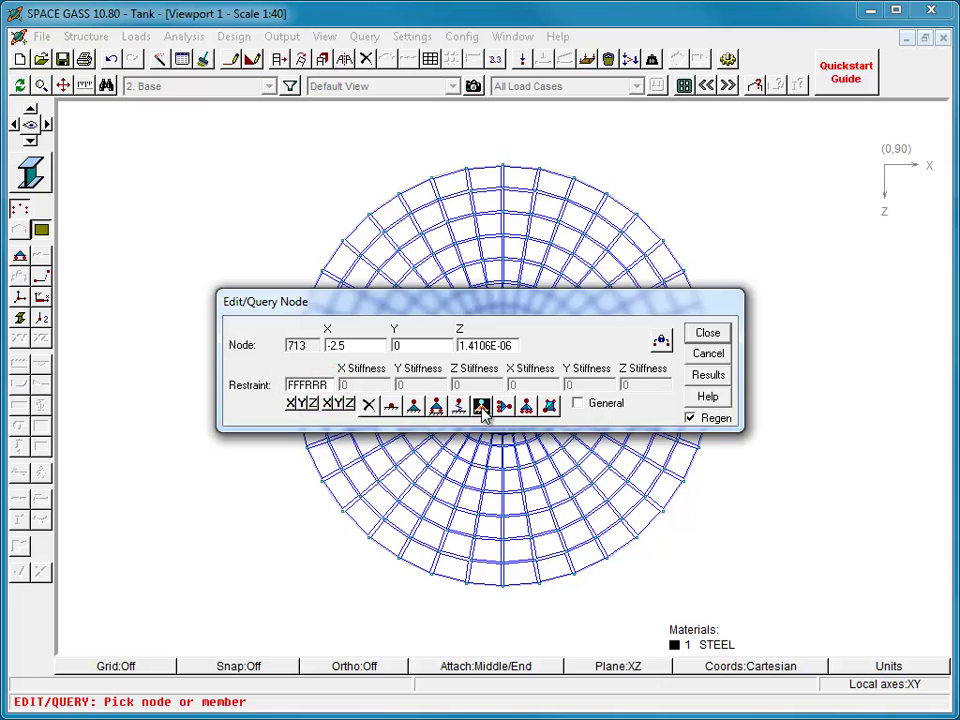
left_click(704, 333)
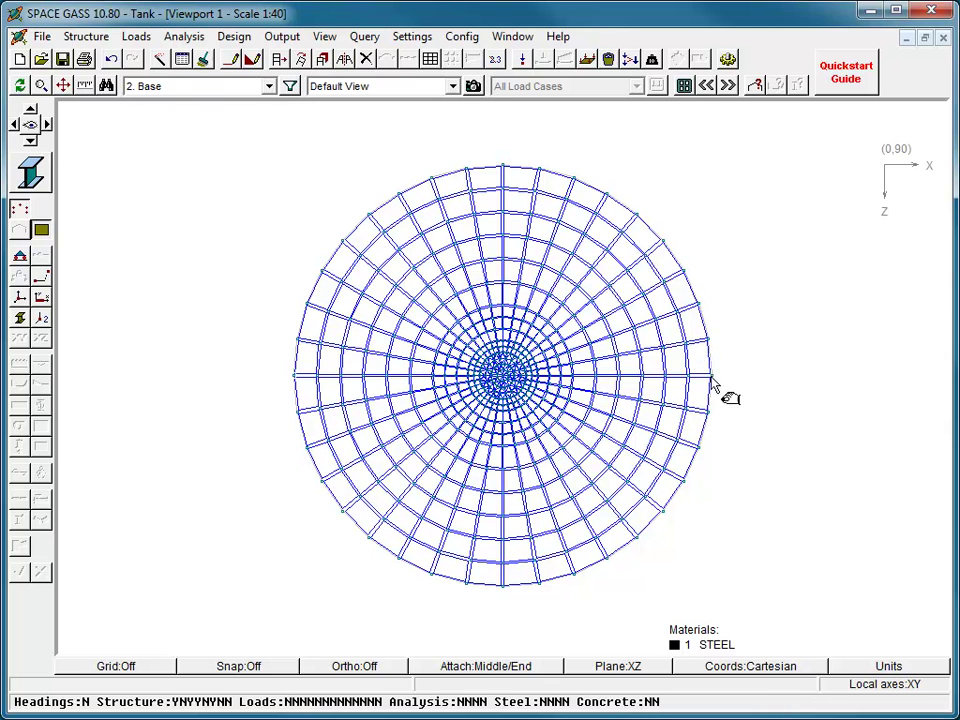
Change edge node 695's restraint code to RFFFRR.
left_click(711, 376)
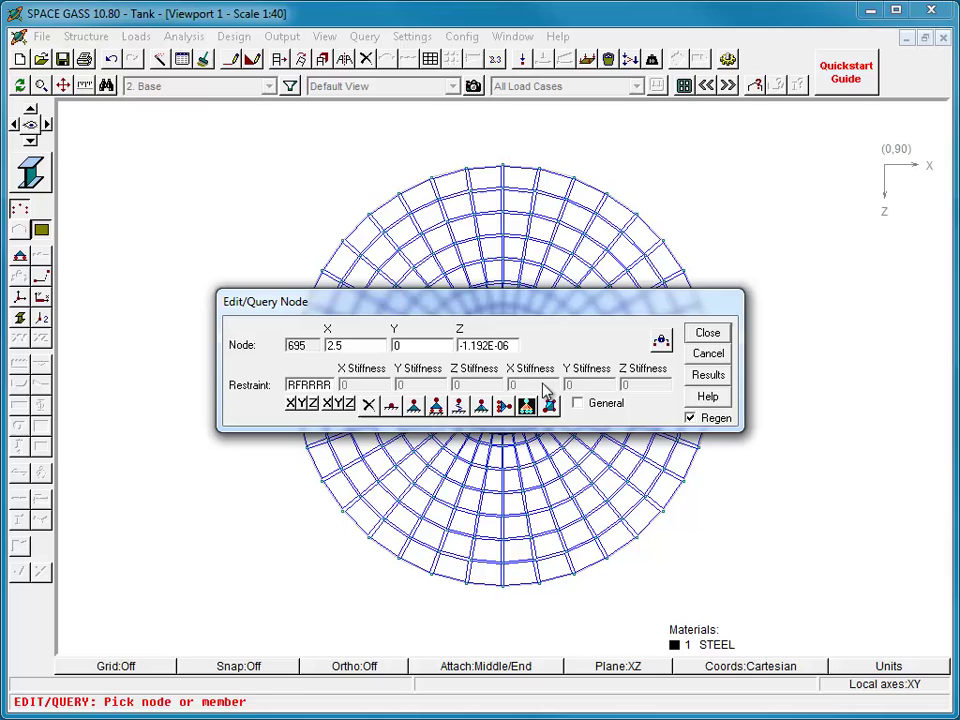
double_click(311, 385)
type("RFF")
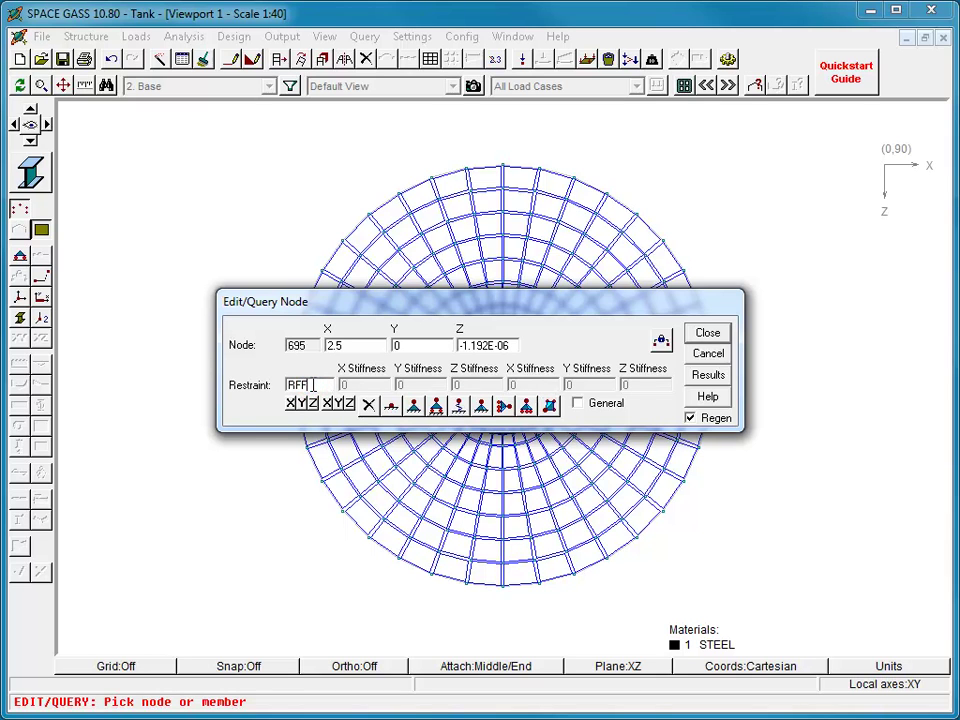
left_click(436, 405)
left_click(708, 333)
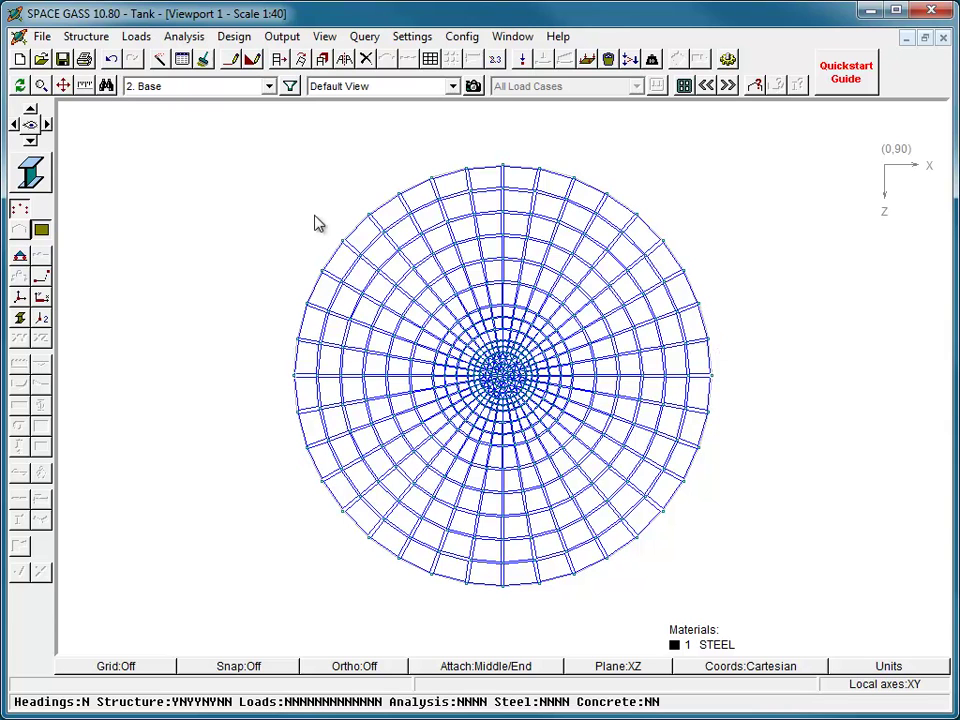
Return to the 3-D 30,10 view, rotate it slightly further, and remove the filter.
left_click(31, 126)
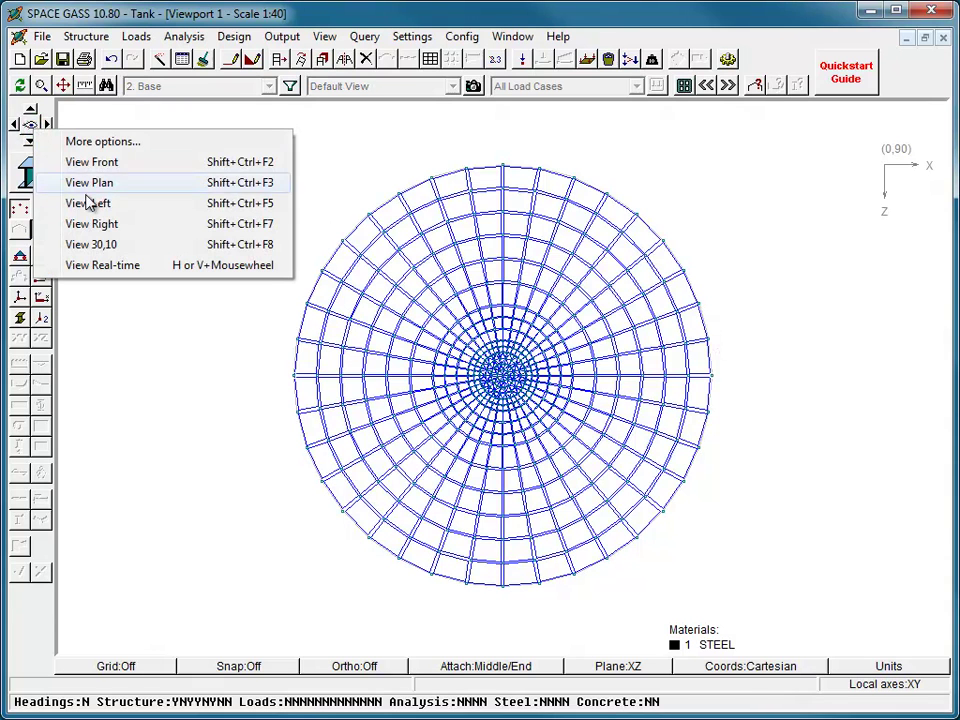
left_click(118, 245)
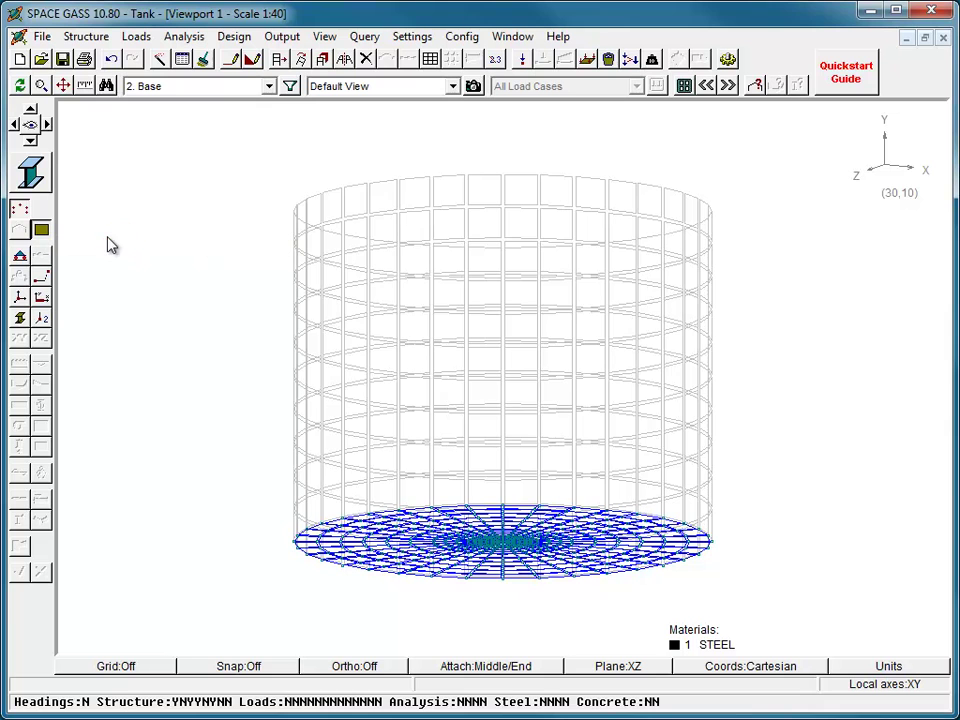
key("Up")
key("Up")
key("Up")
key("Right")
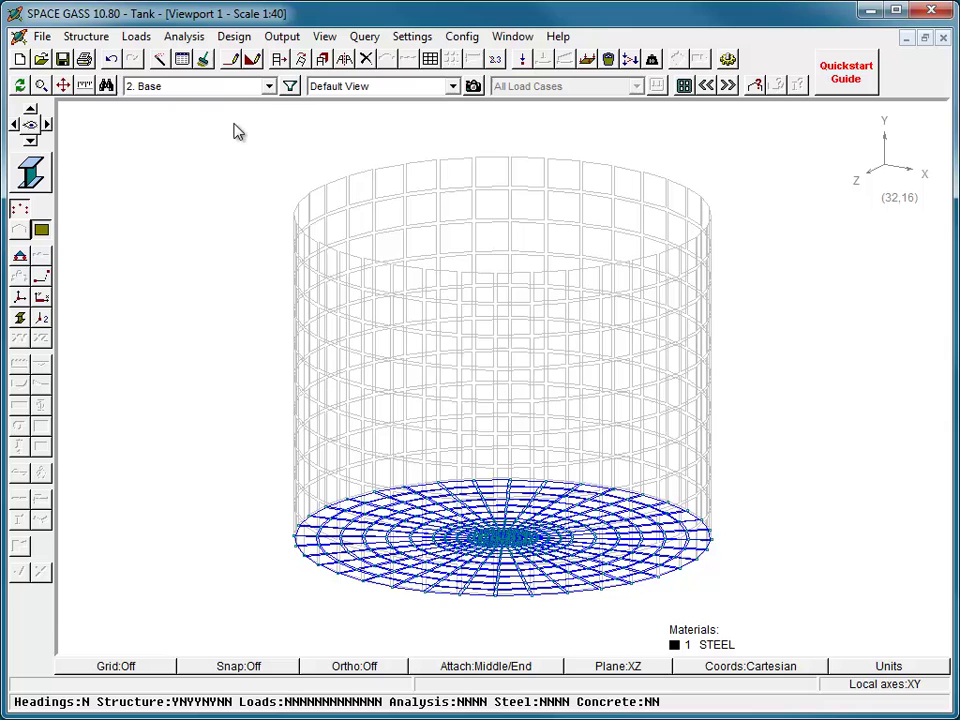
left_click(269, 86)
left_click(269, 102)
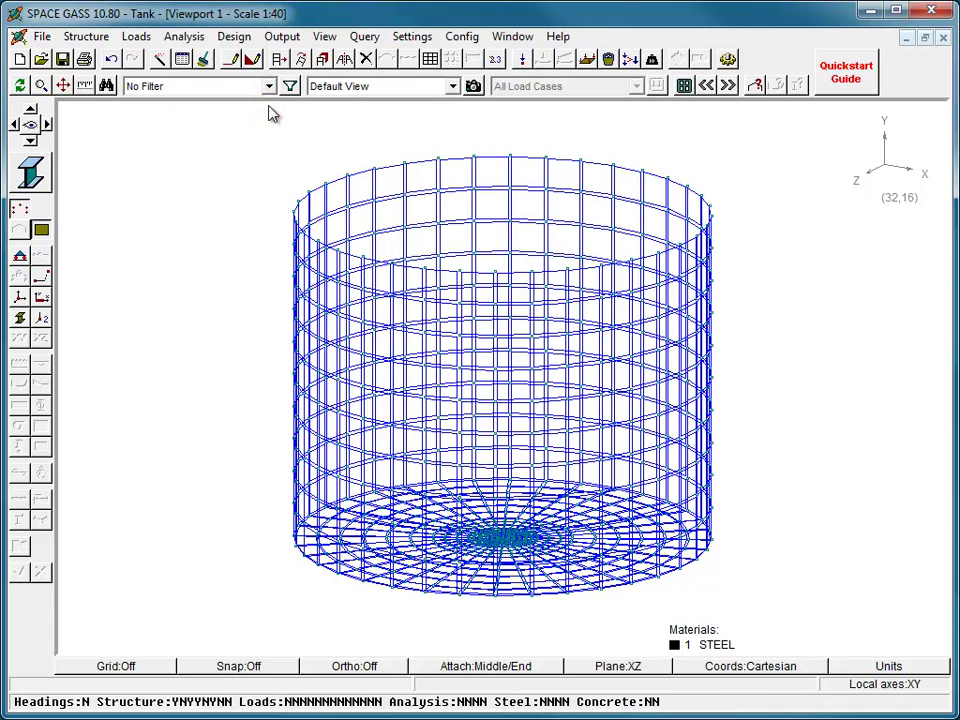
Draw the short ring-beam members between wall nodes, then select the top-rim ring-beam segments.
left_click(231, 61)
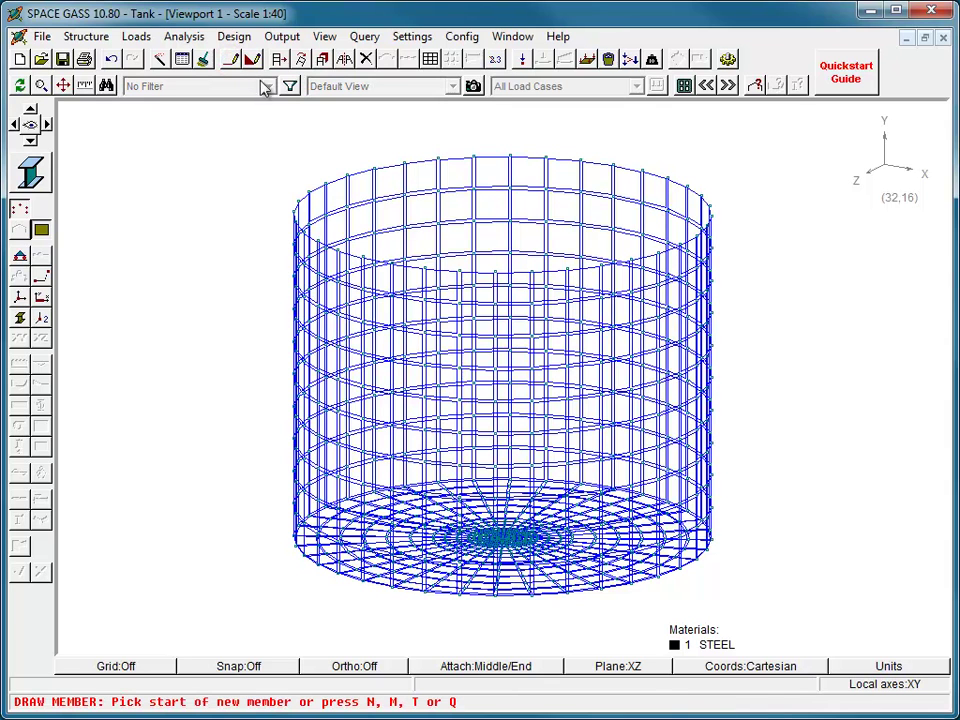
left_click(509, 157)
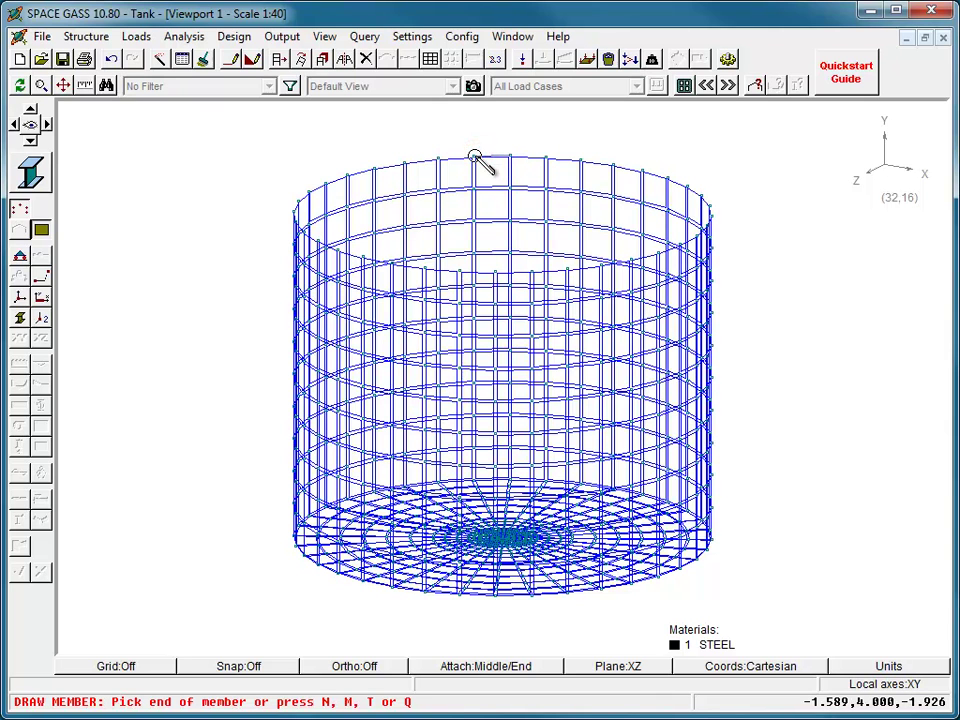
left_click(491, 352)
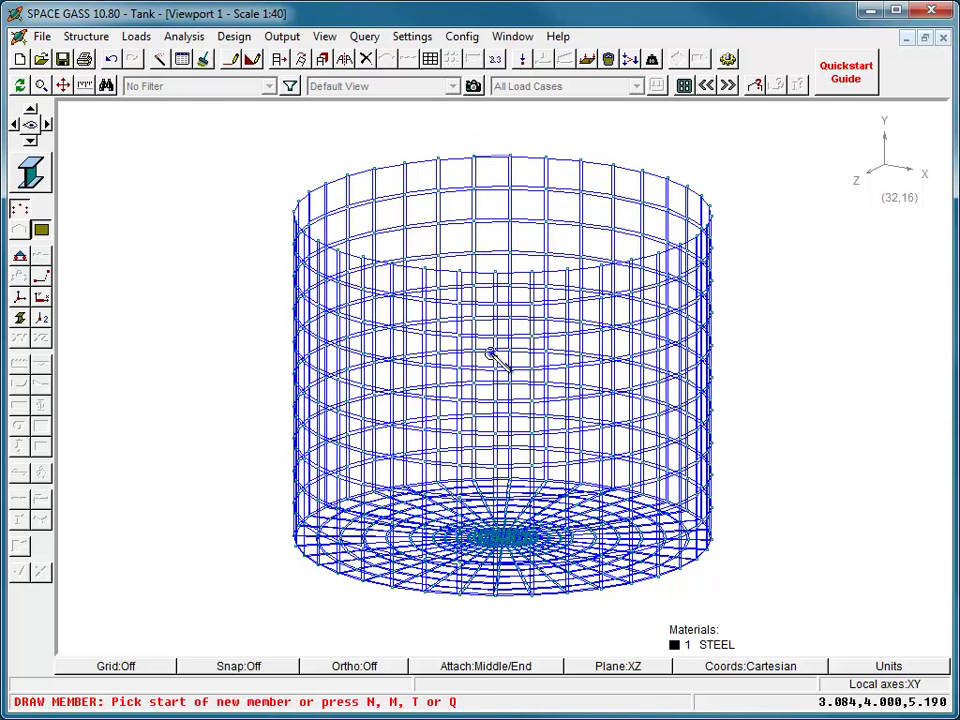
left_click(511, 418)
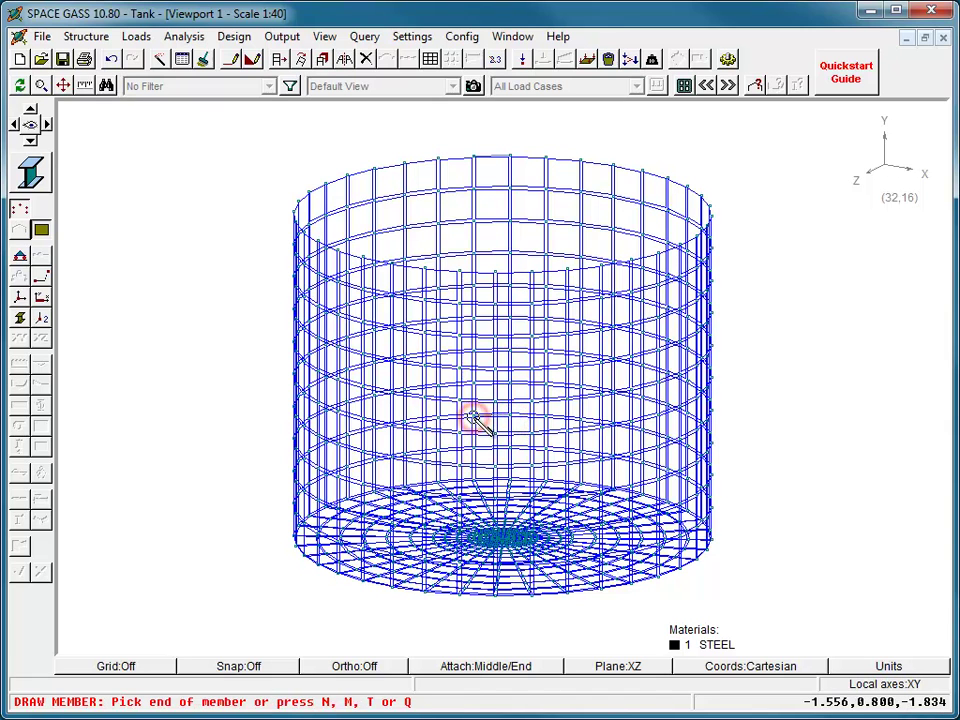
left_click(482, 410)
key("Escape")
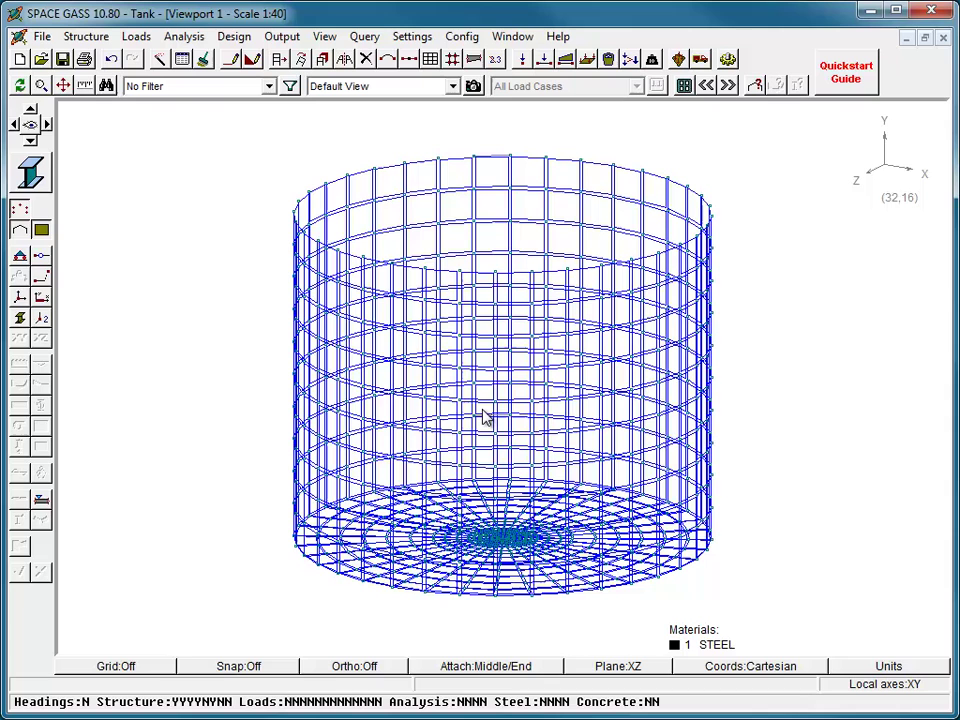
left_click(484, 420)
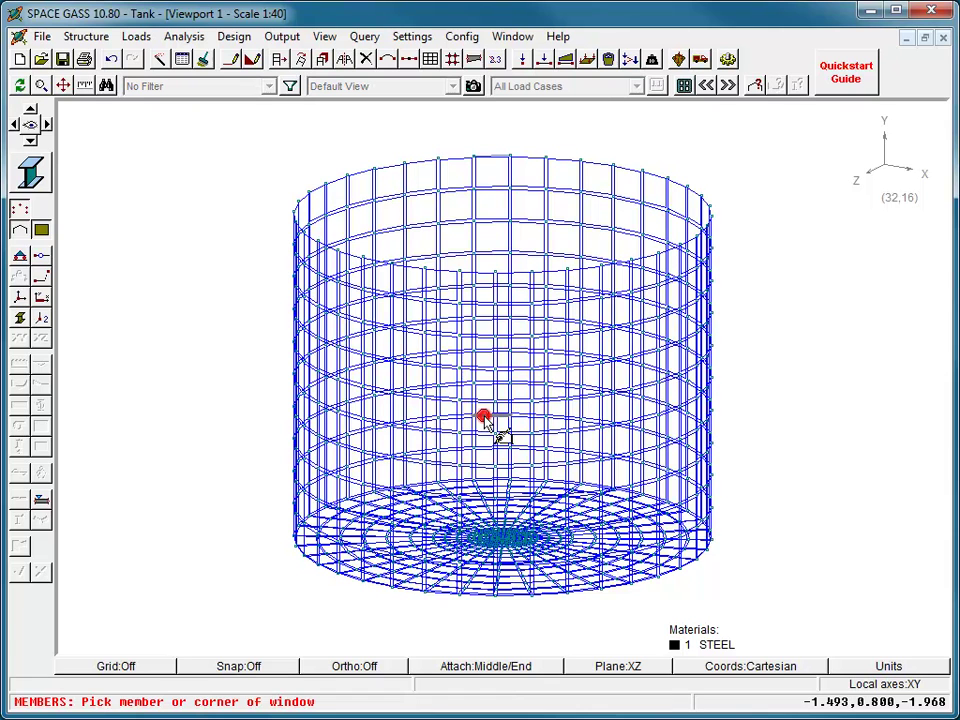
left_click(484, 161)
Arc-copy the selected ring-beam members 35 times at 10° about Y through the tank centre.
right_click(485, 161)
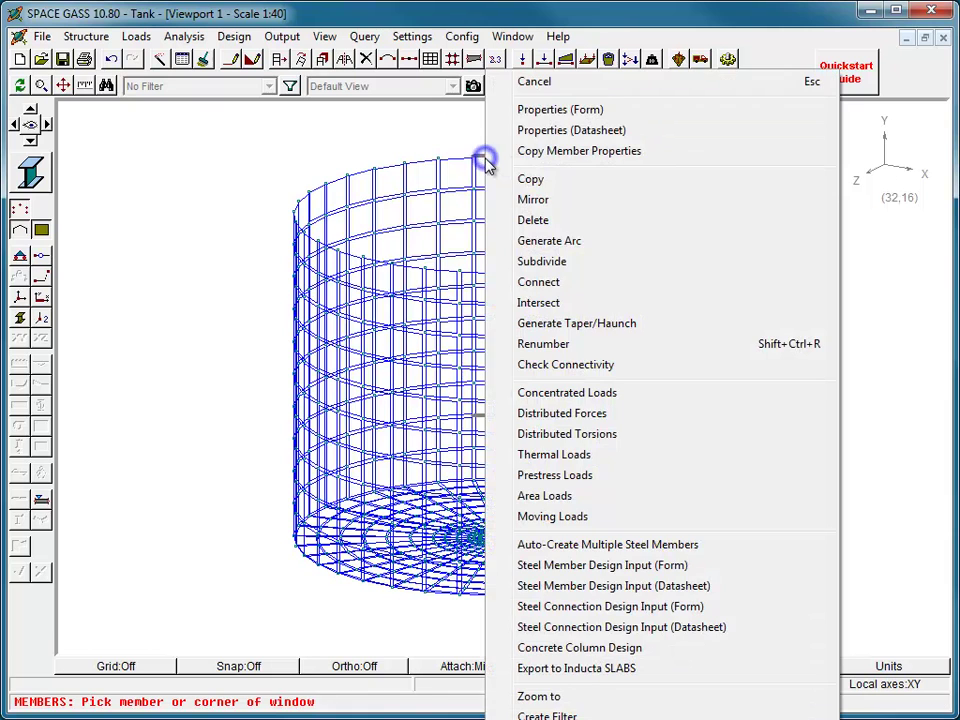
left_click(510, 178)
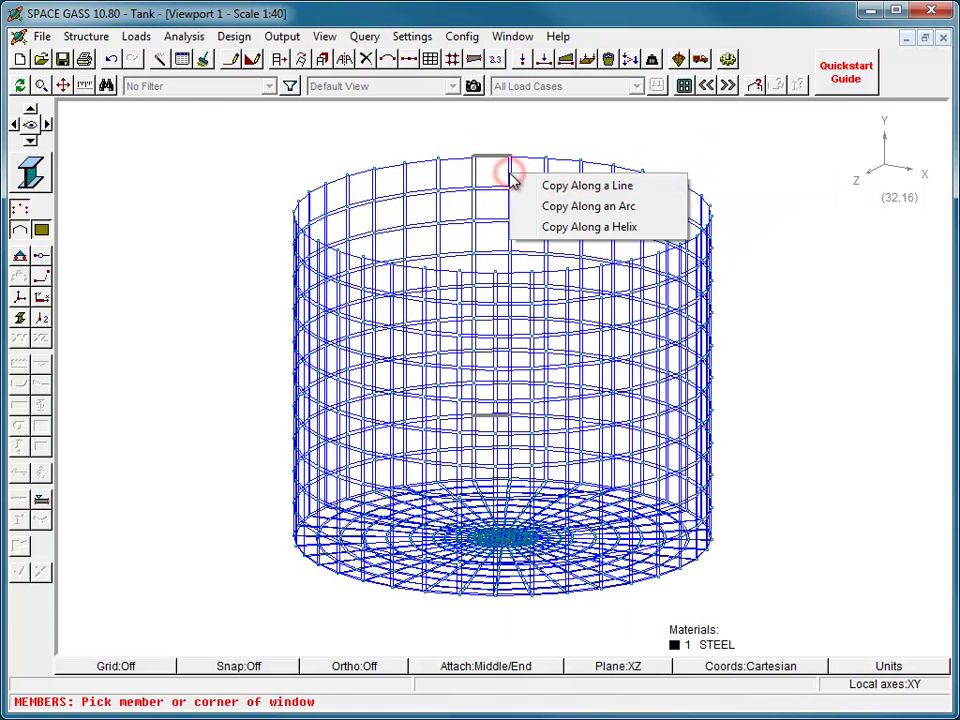
left_click(536, 205)
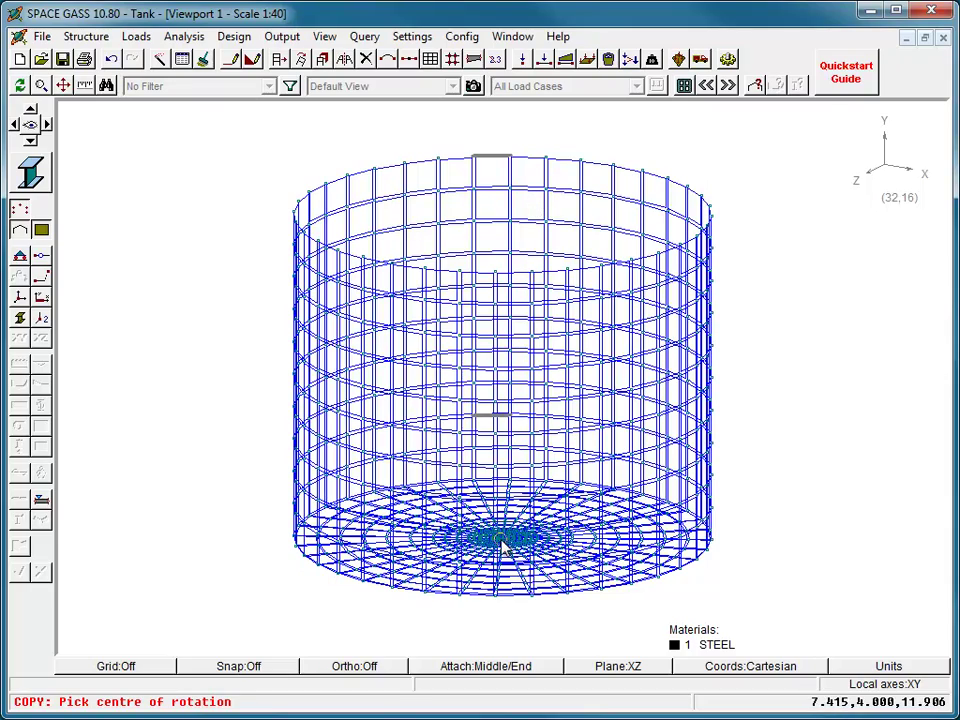
scroll(505, 540, "up", 4)
scroll(503, 541, "up", 5)
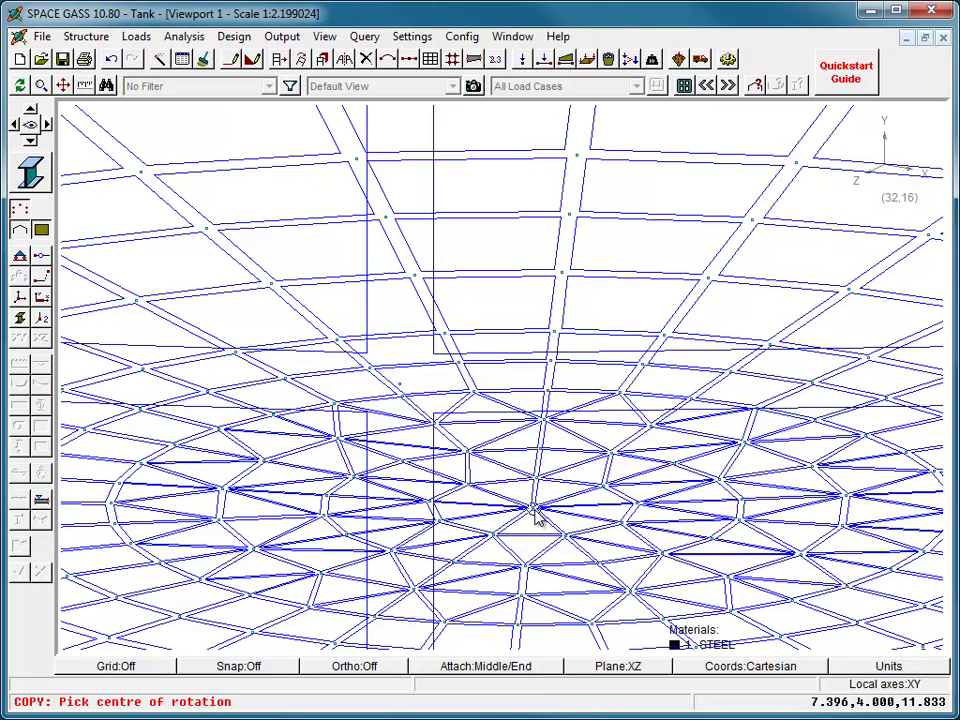
left_click(537, 510)
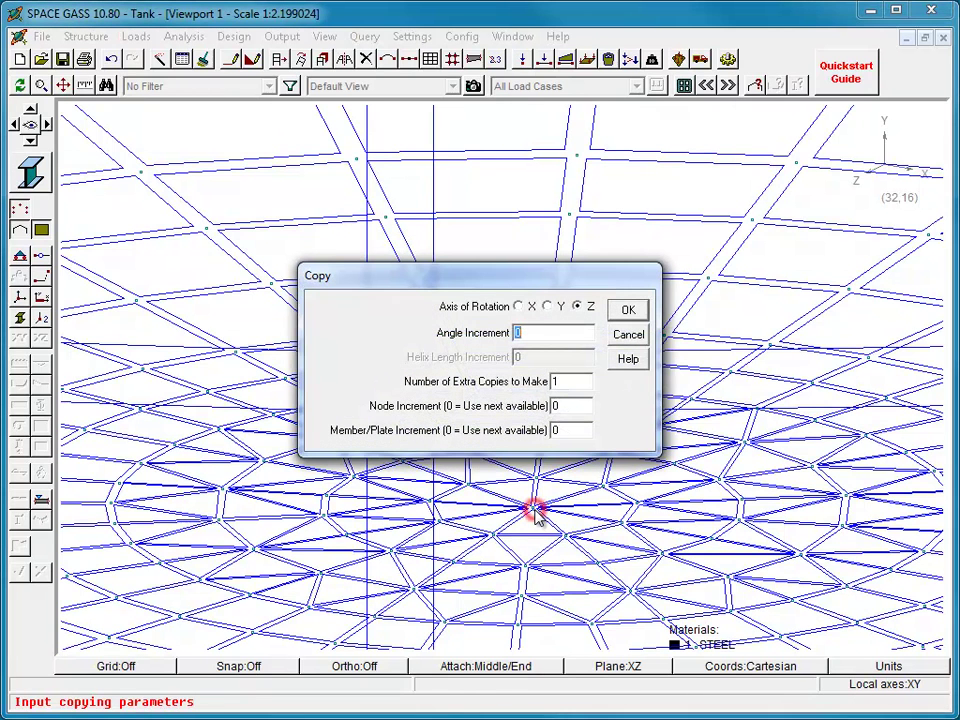
left_click(548, 309)
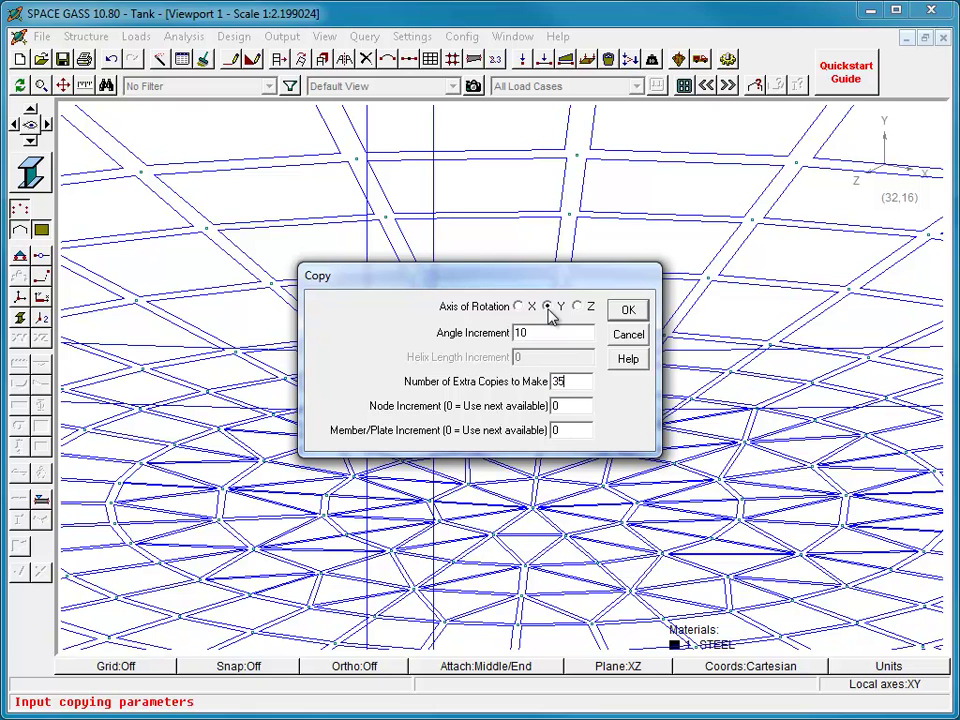
left_click(630, 311)
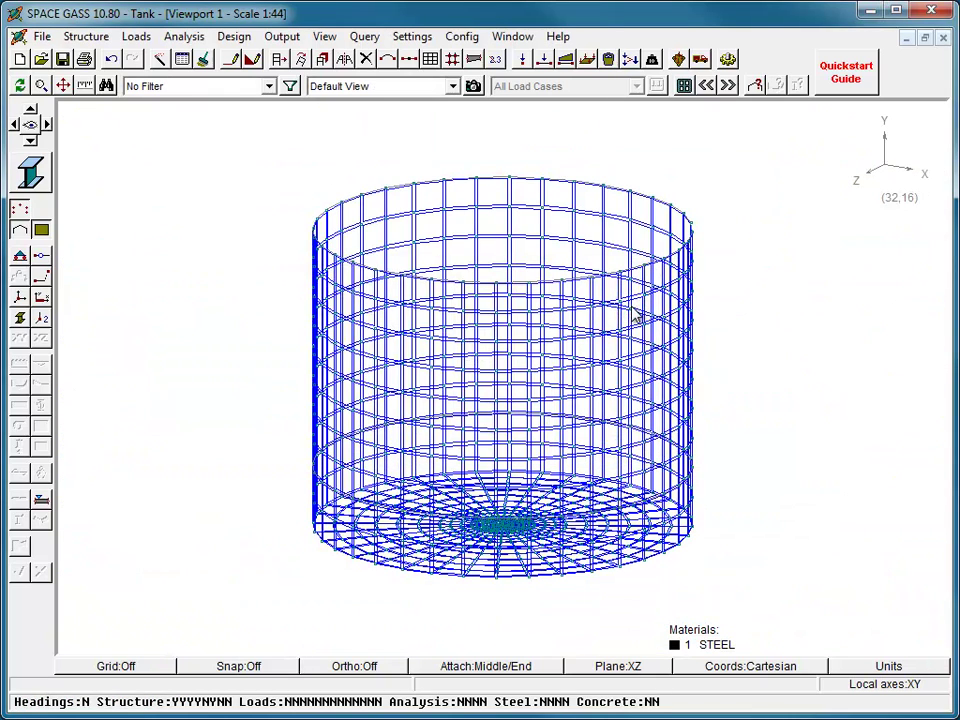
Find the ring-beam members and set their section to Aust300 Equal angles 50*8 EA.
left_click(106, 86)
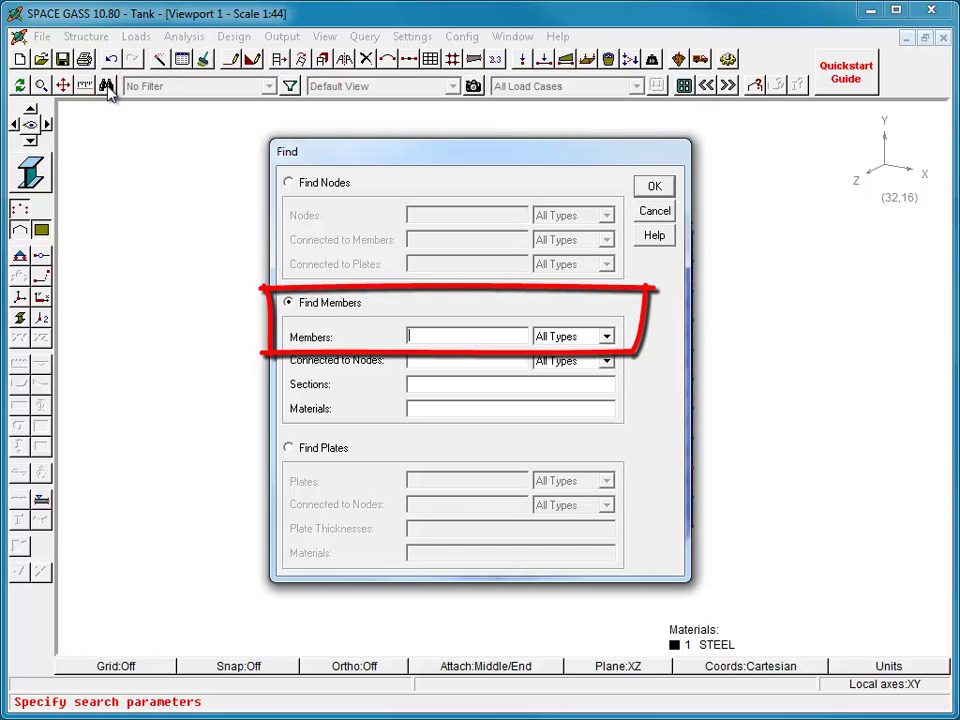
left_click(643, 189)
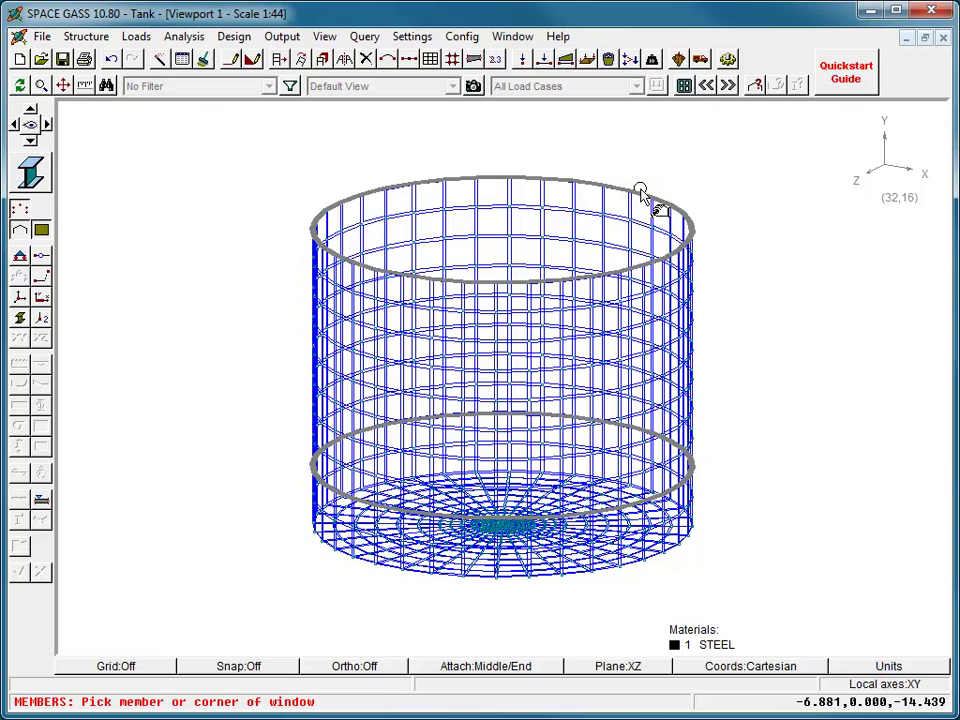
right_click(640, 190)
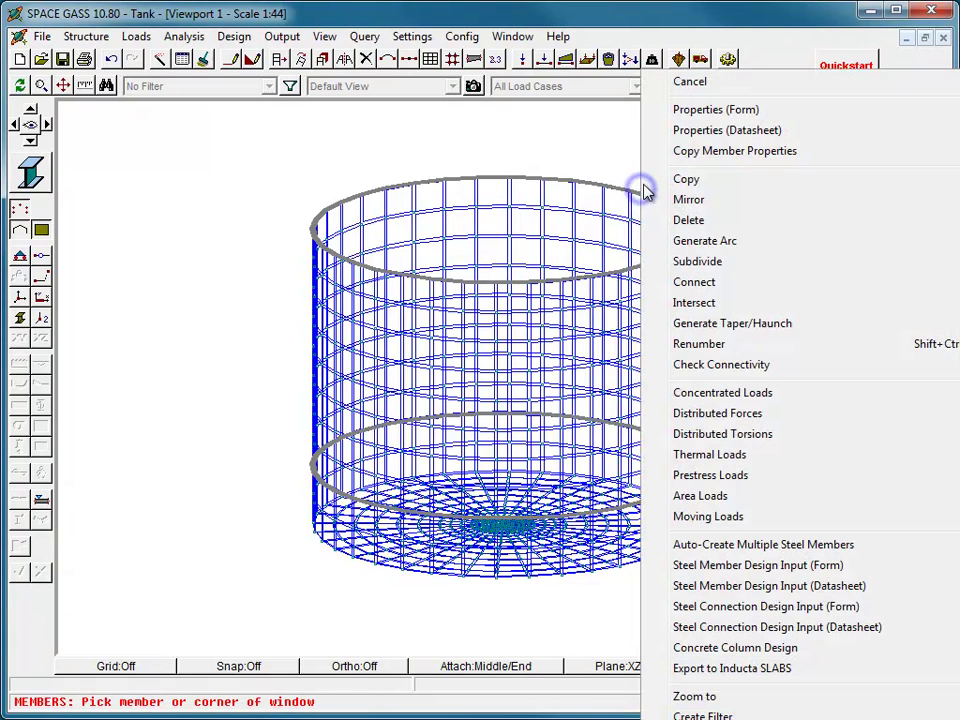
left_click(683, 112)
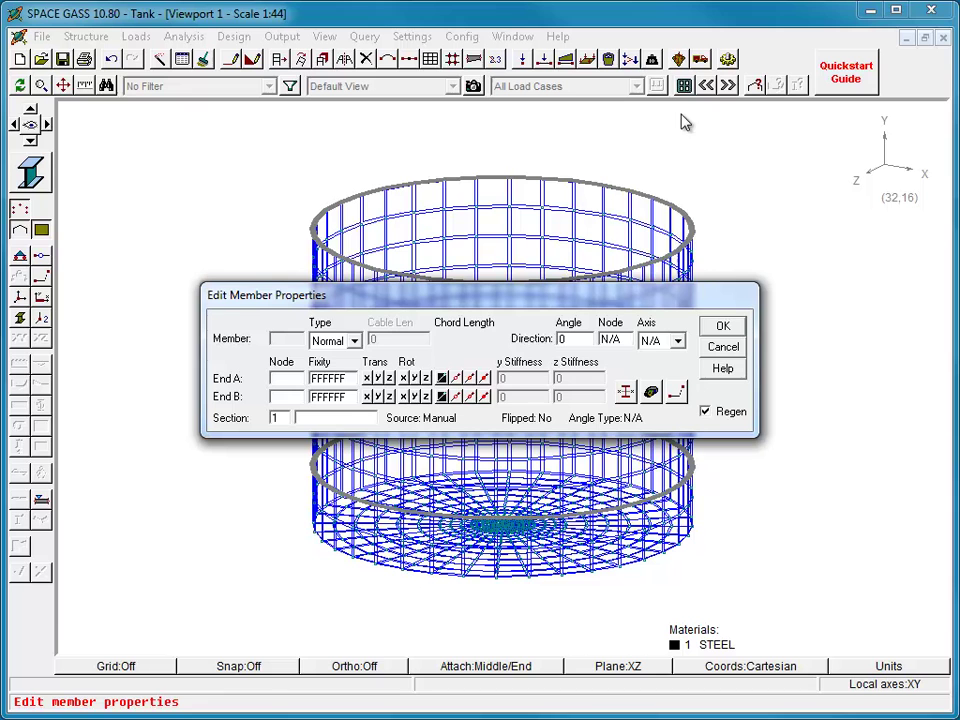
left_click(625, 391)
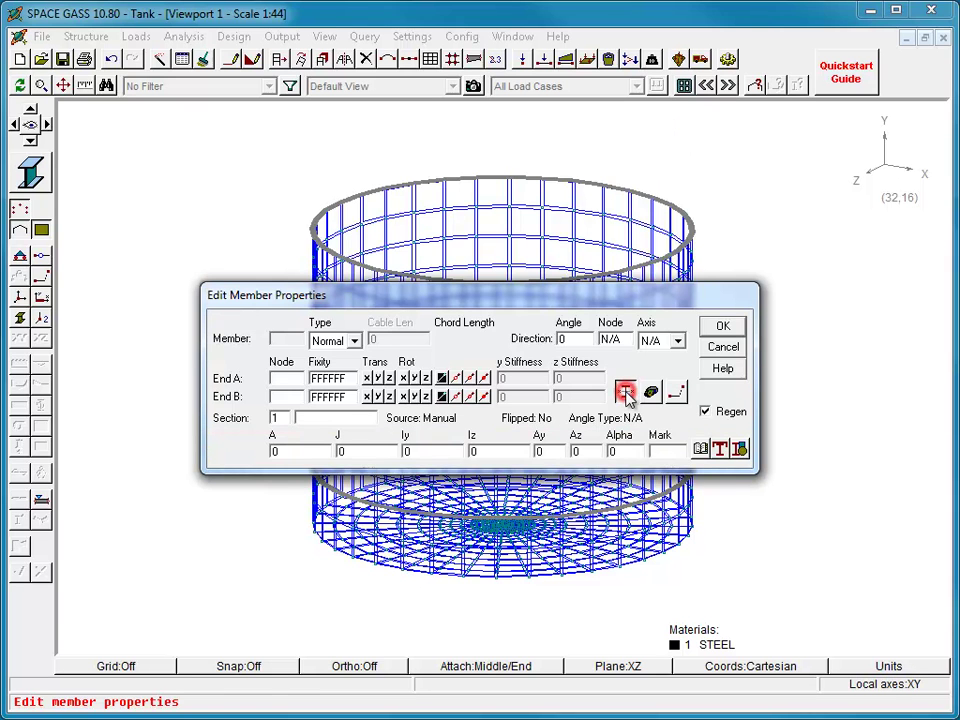
left_click(700, 449)
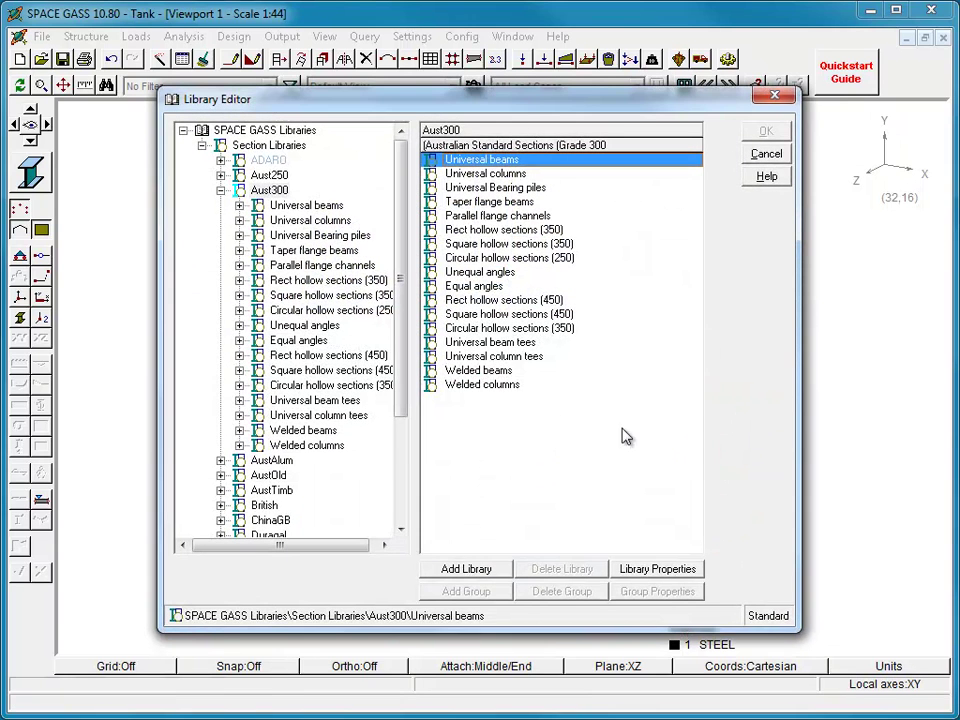
left_click(310, 340)
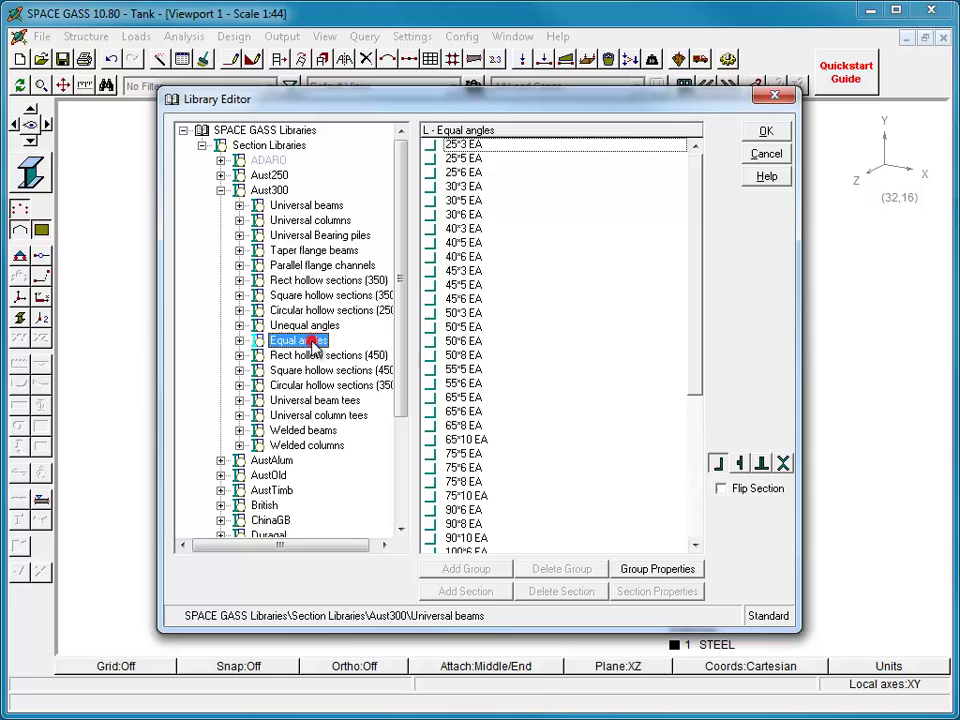
left_click(451, 356)
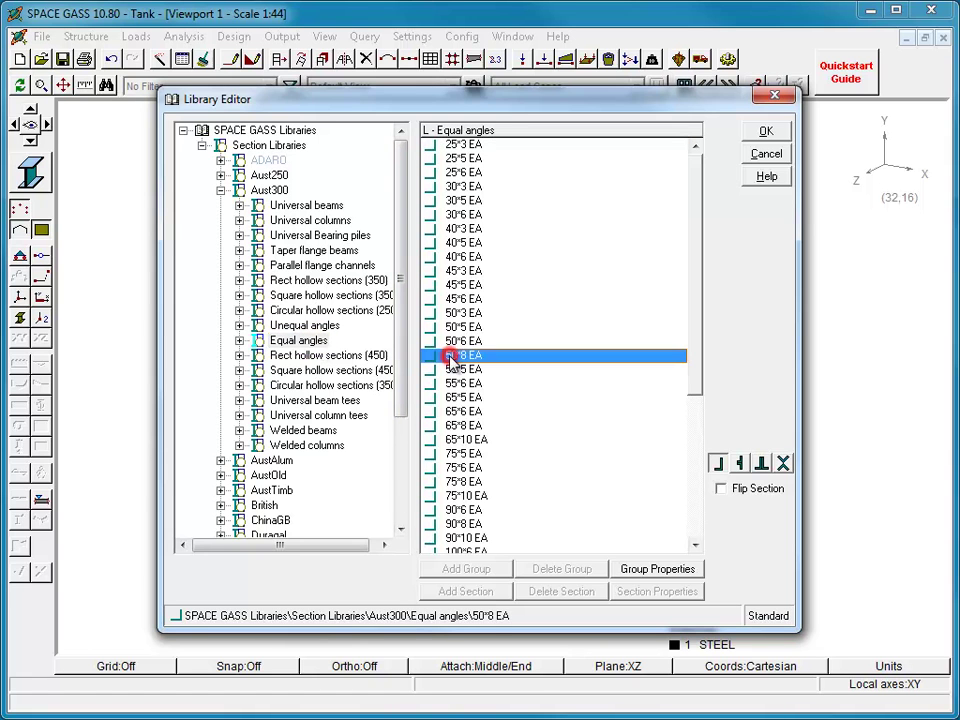
left_click(760, 133)
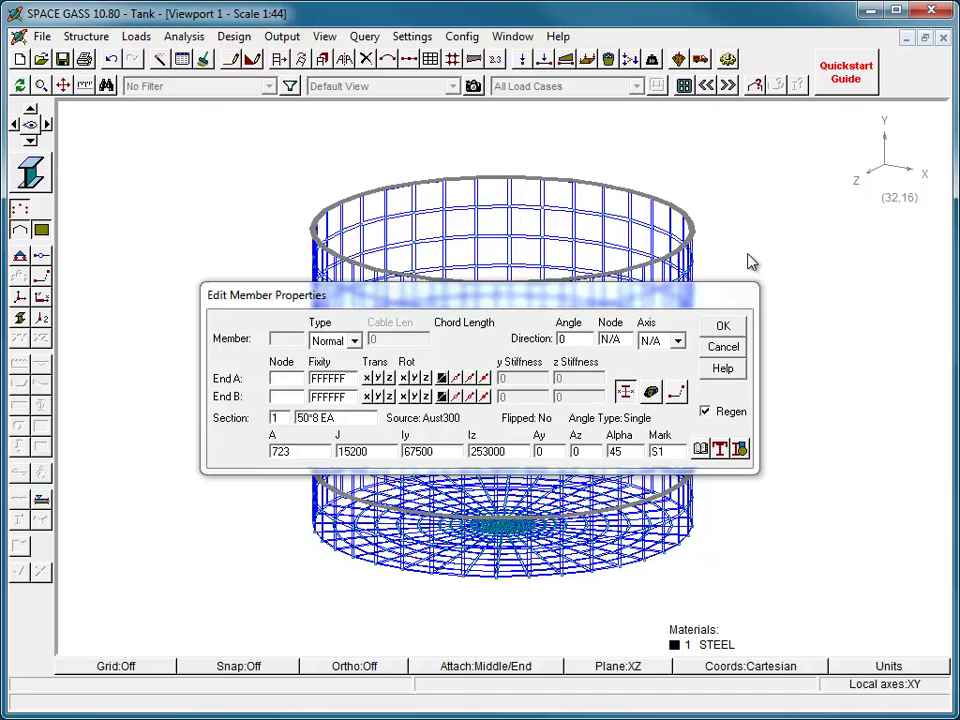
left_click(728, 327)
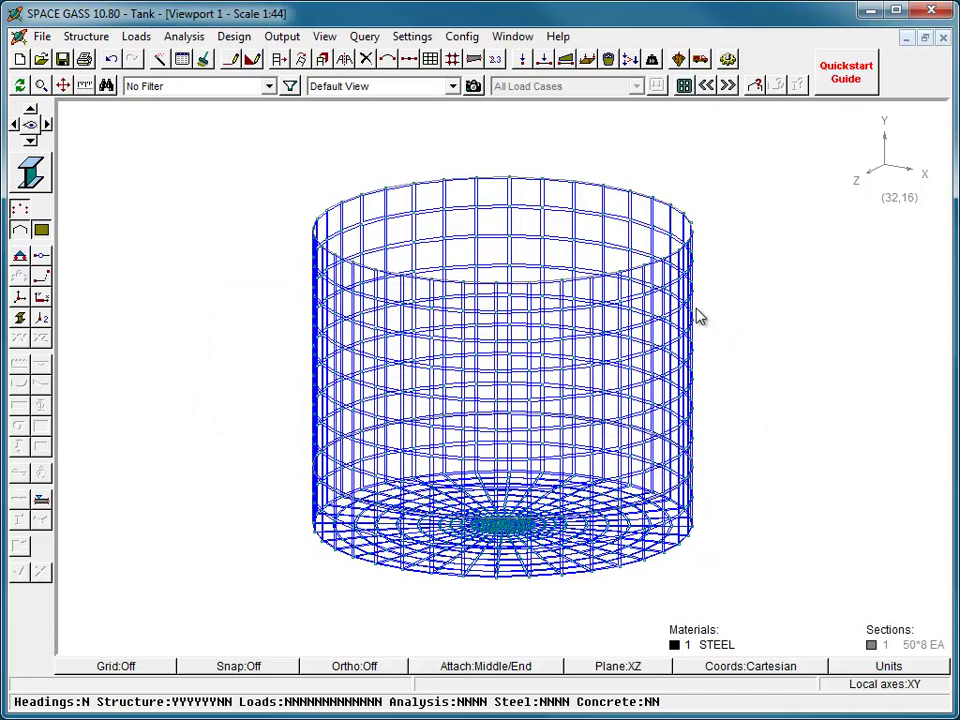
Find and select the two ring-beam members using the member search.
left_click(106, 85)
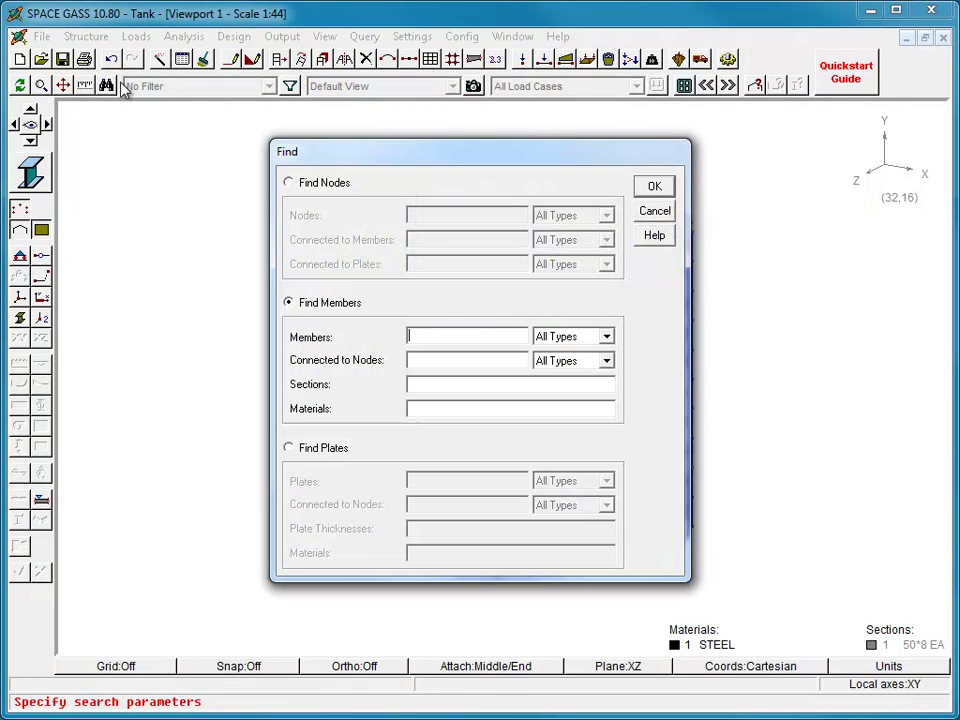
left_click(652, 187)
right_click(644, 186)
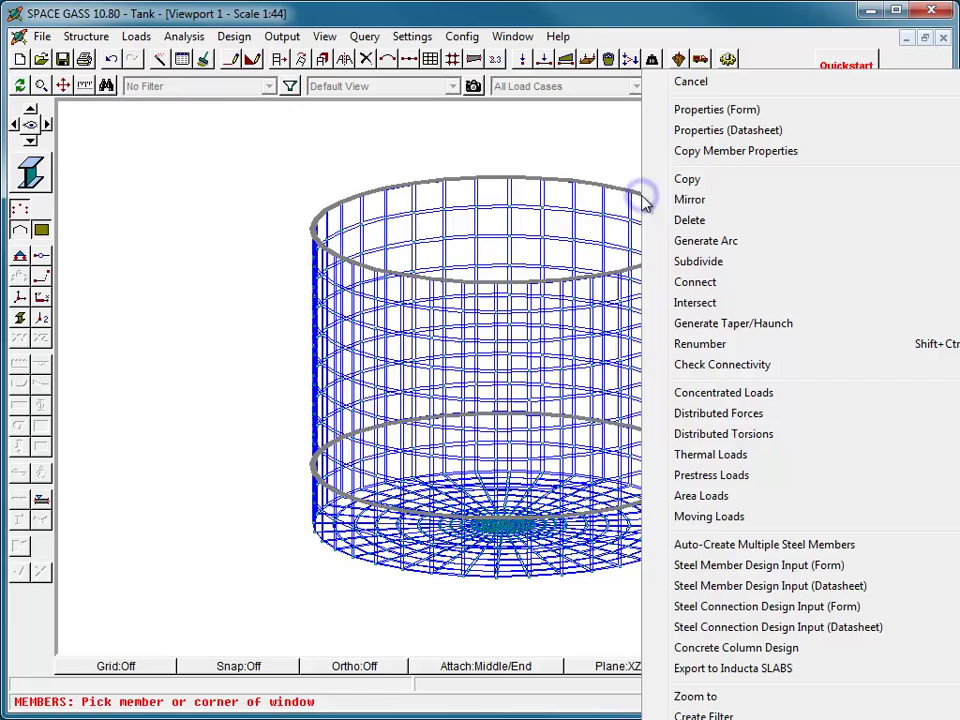
Give the ring beams local-axis Dz offsets of 0.0202 at ends A and B.
left_click(690, 116)
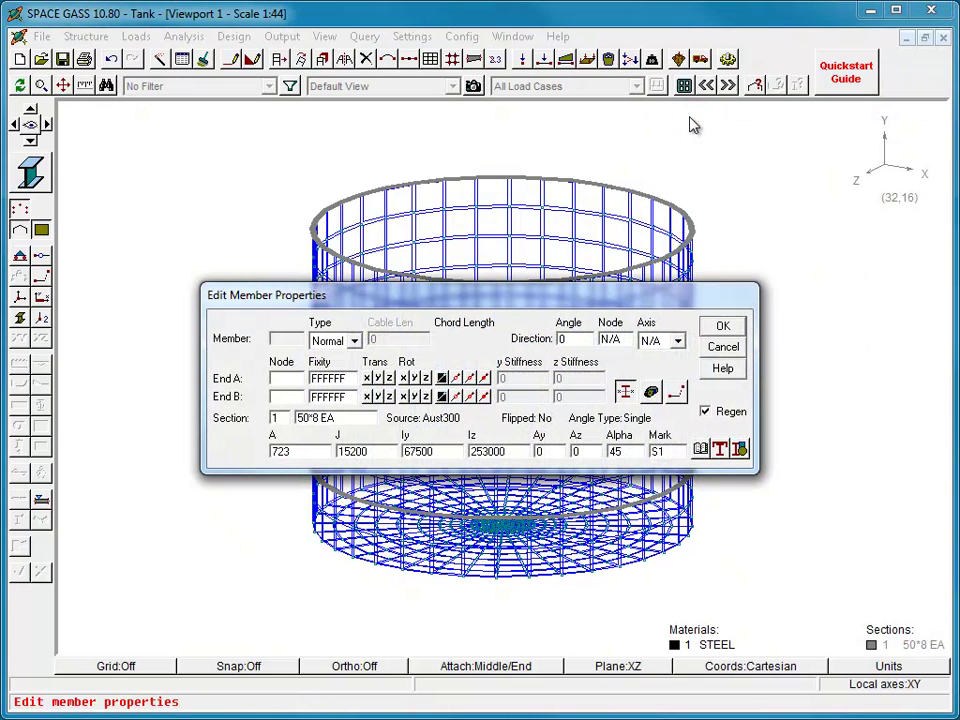
left_click(676, 393)
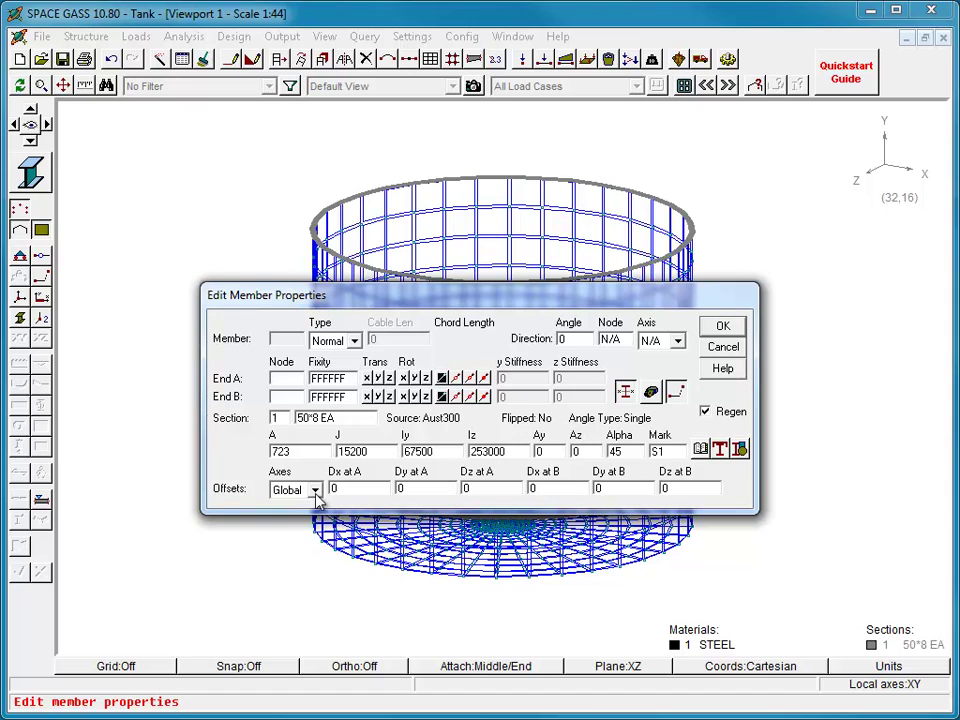
left_click(316, 491)
left_click(313, 507)
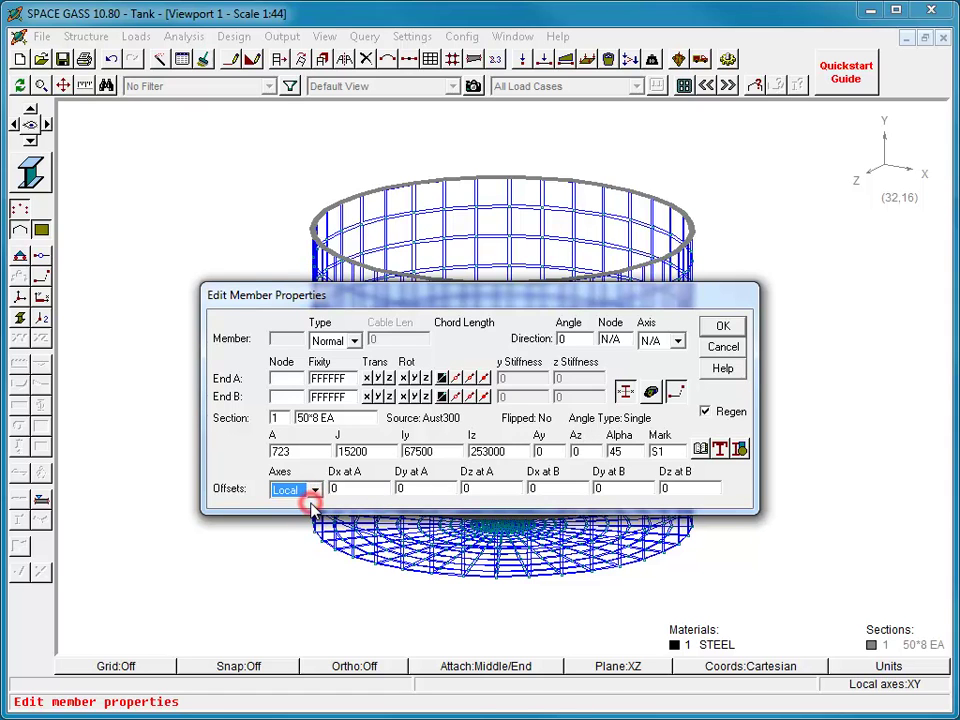
left_click(476, 488)
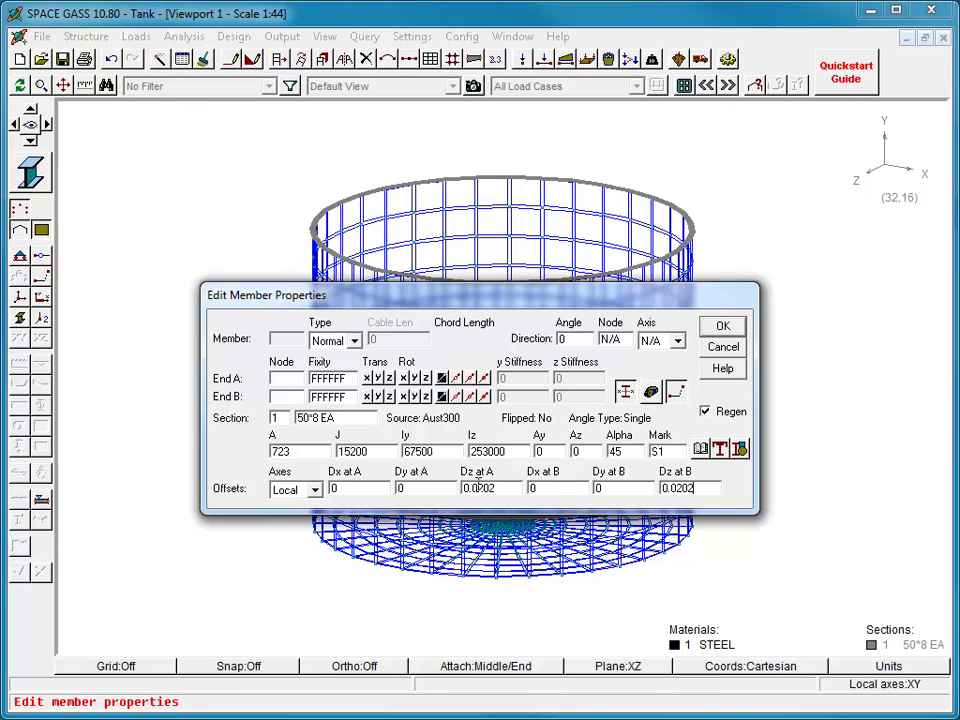
left_click(718, 326)
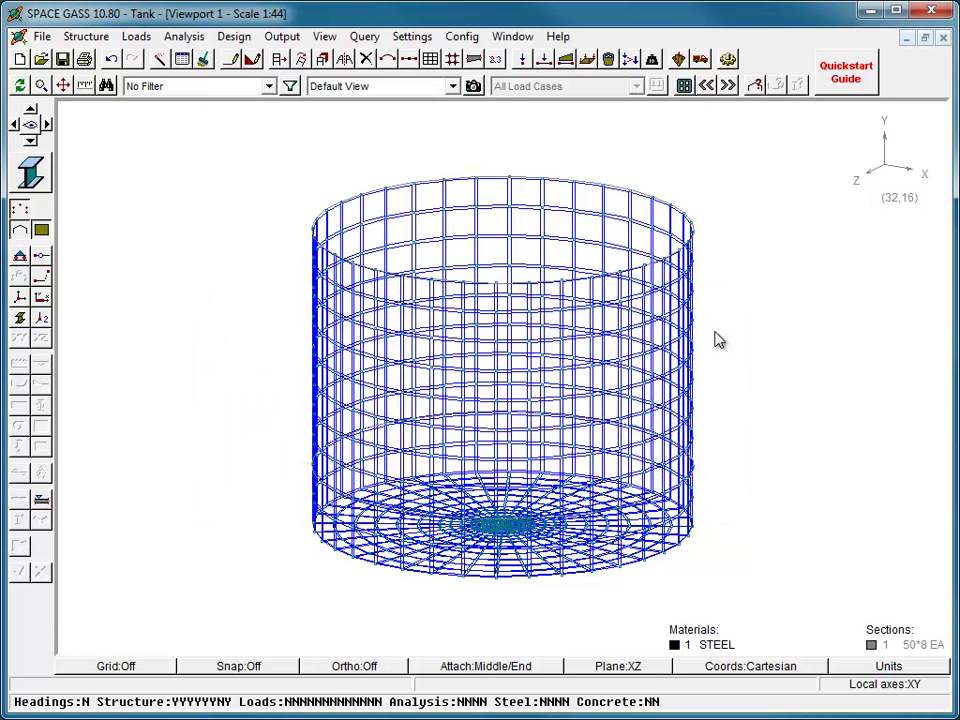
Launch the 3D Renderer to view the tank with its offset ring beams.
left_click(30, 172)
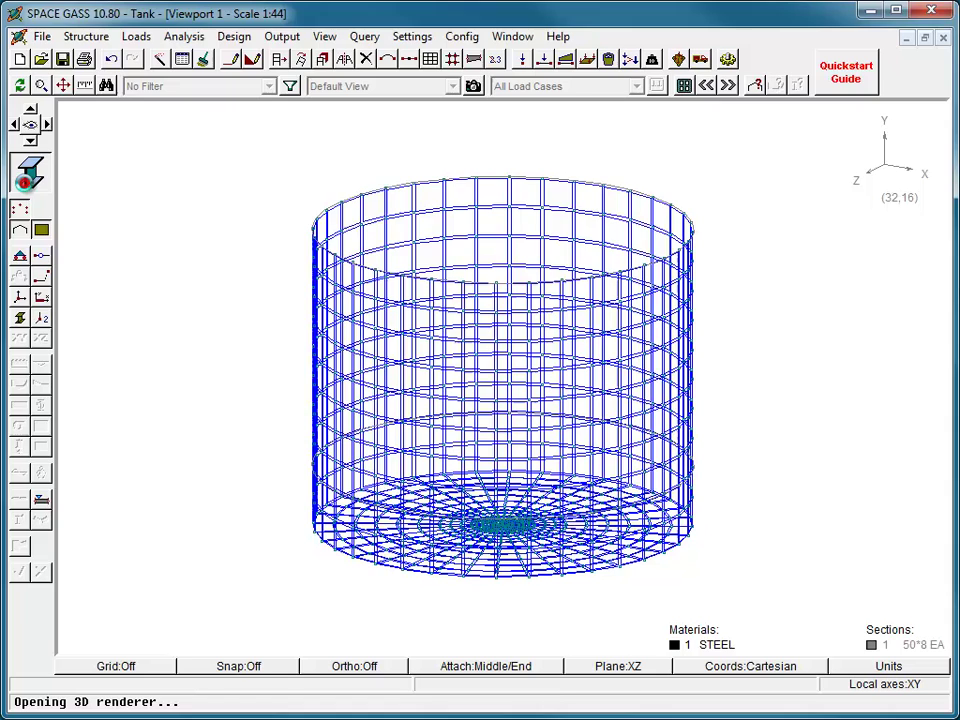